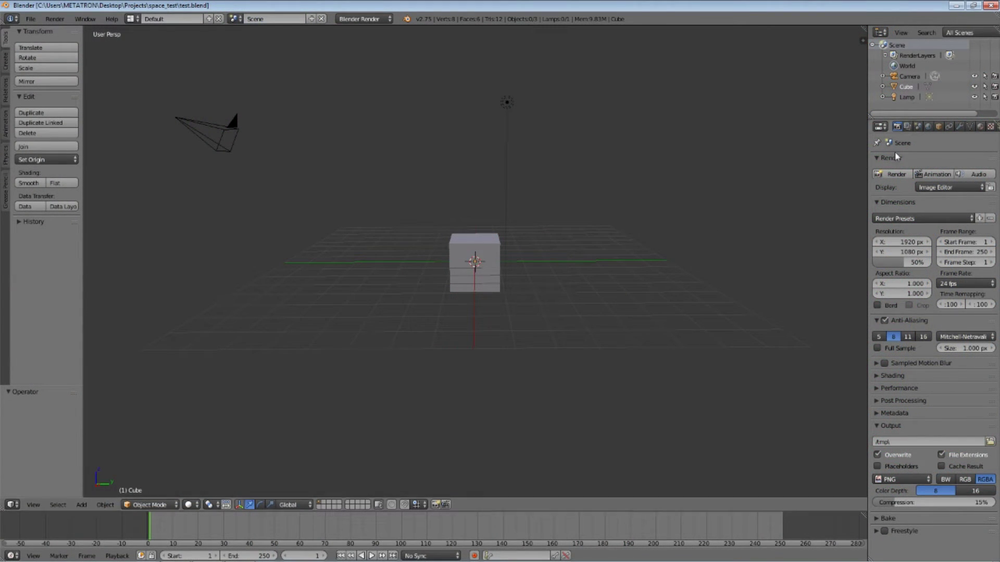
Check the world's zenith, ambient and horizon color settings
left_click(929, 127)
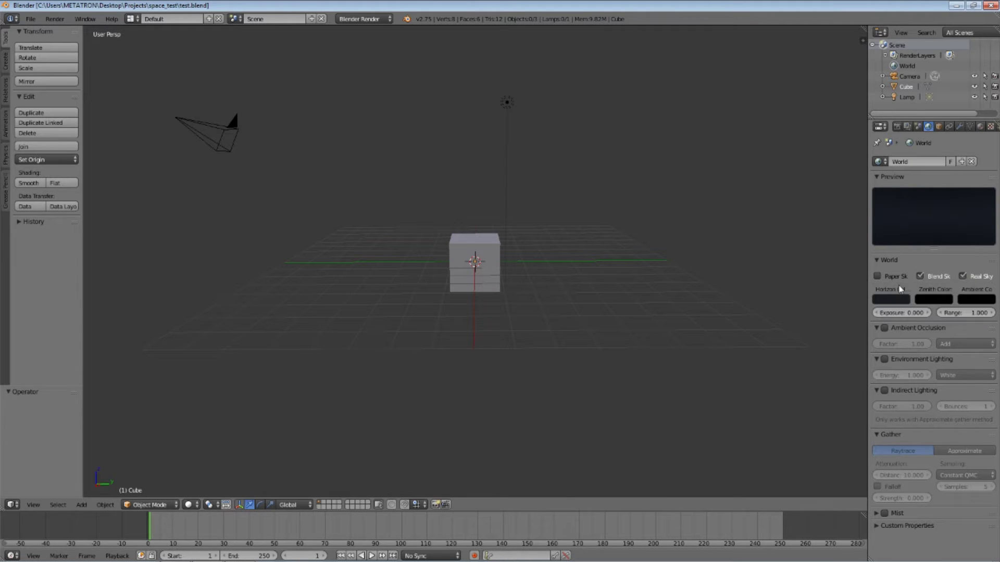
left_click(932, 301)
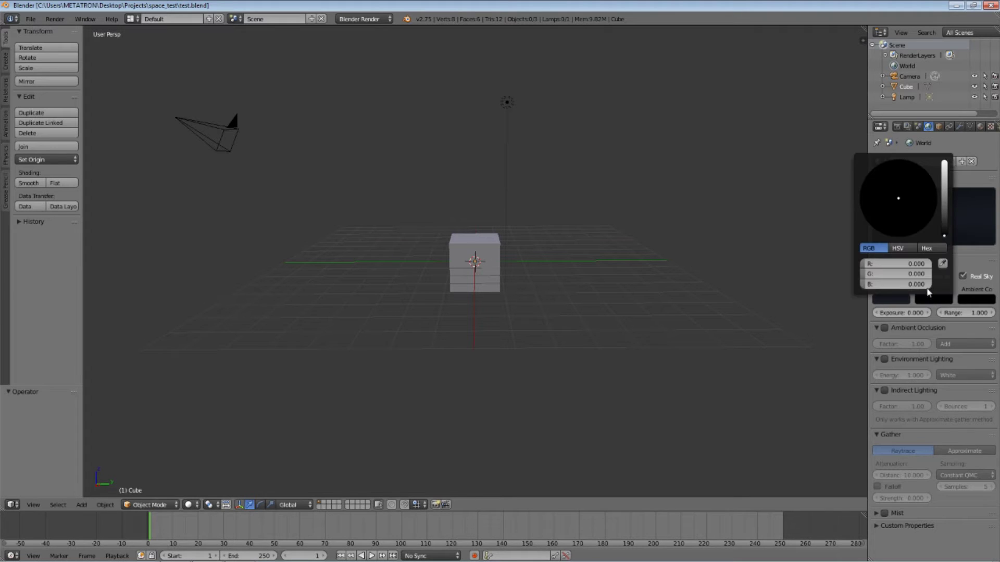
left_click(978, 301)
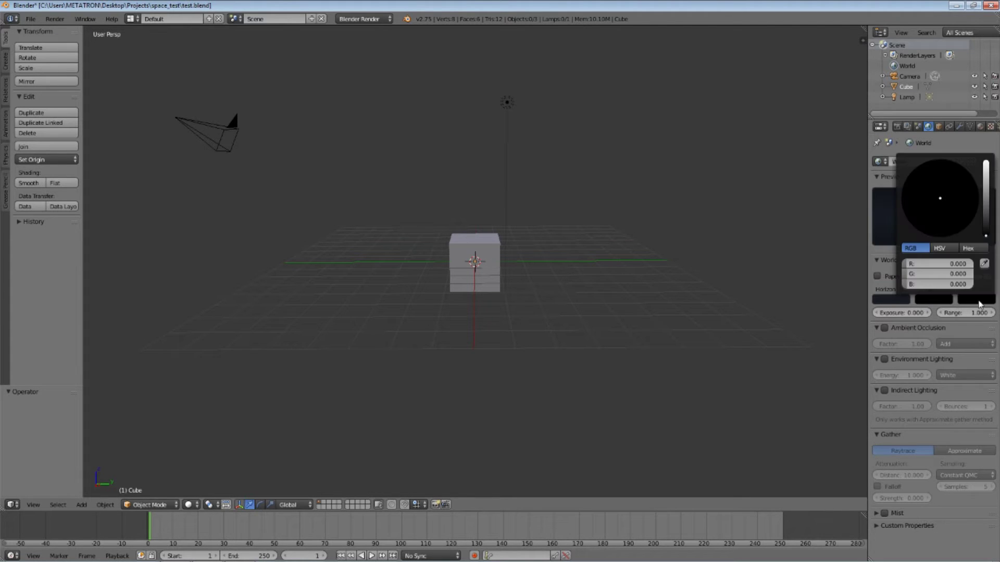
left_click(890, 302)
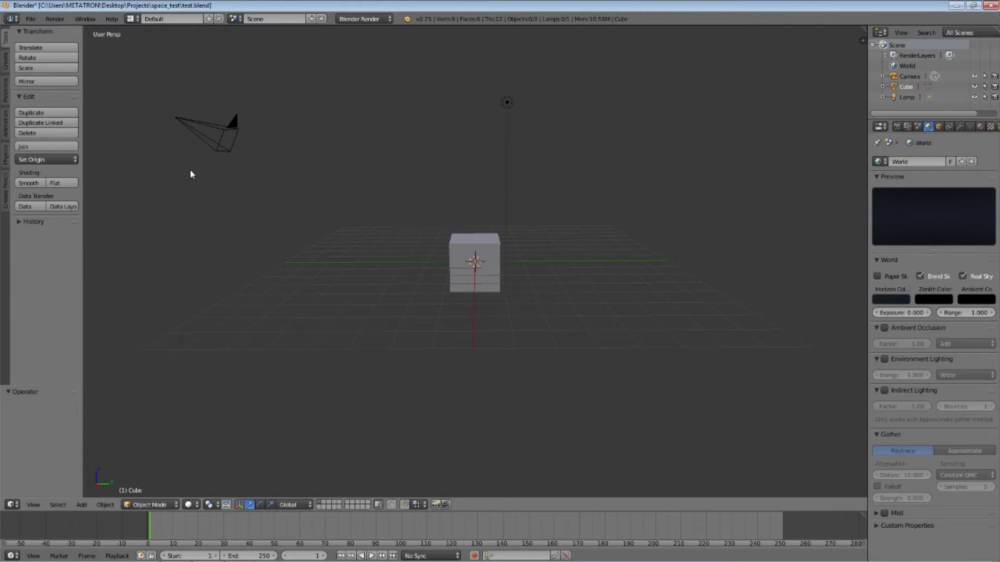
Split the 3D view into two stacked areas and set the upper one to Rendered shading
left_click_drag(861, 27, 829, 270)
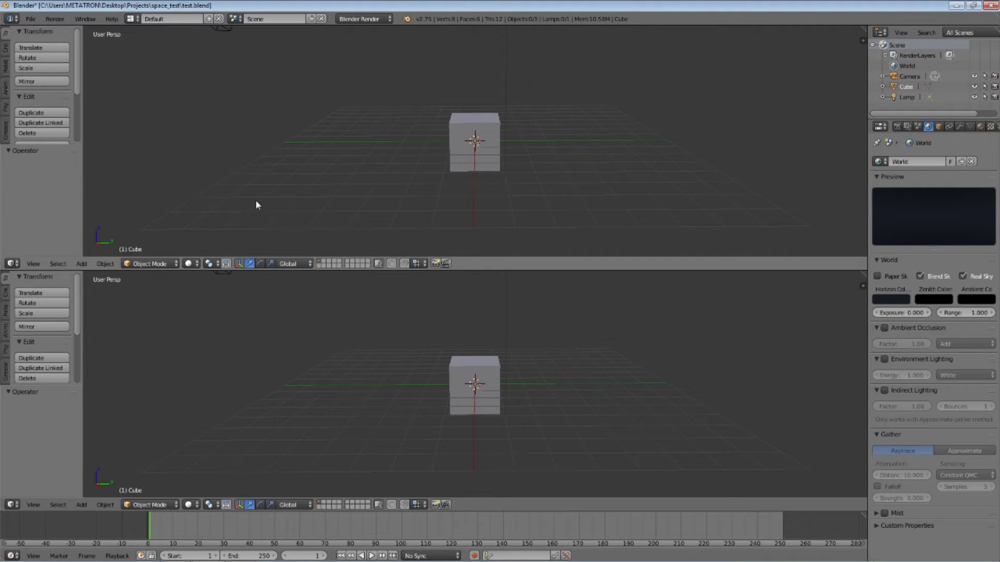
left_click(190, 264)
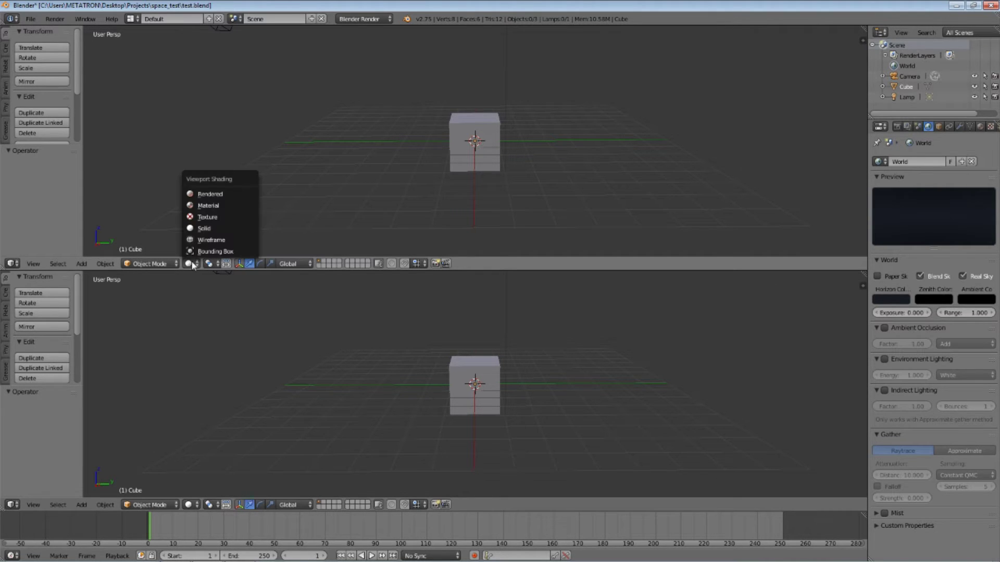
left_click(207, 194)
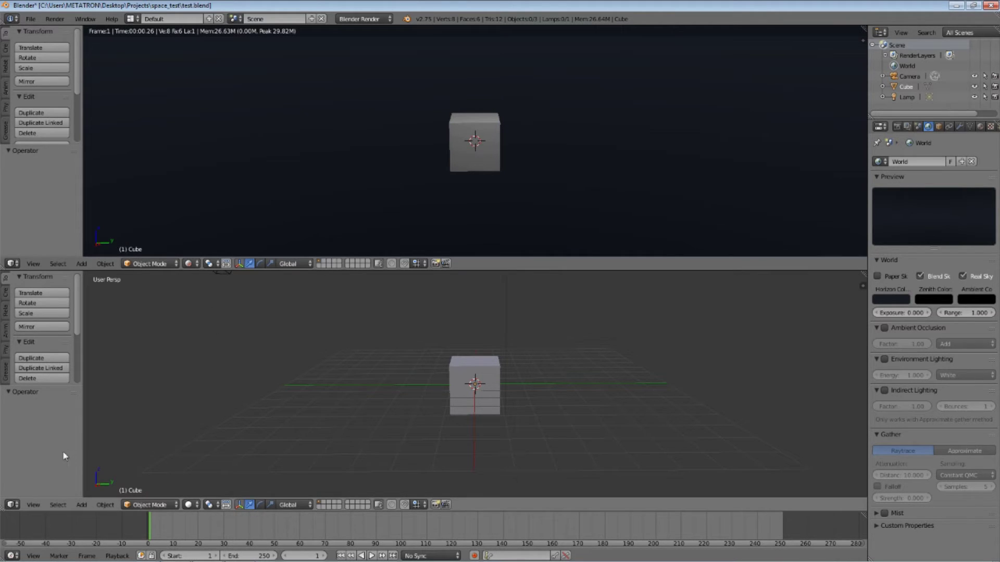
Turn the lower 3D view into a Node Editor for world textures and create a new texture with nodes enabled
left_click(13, 504)
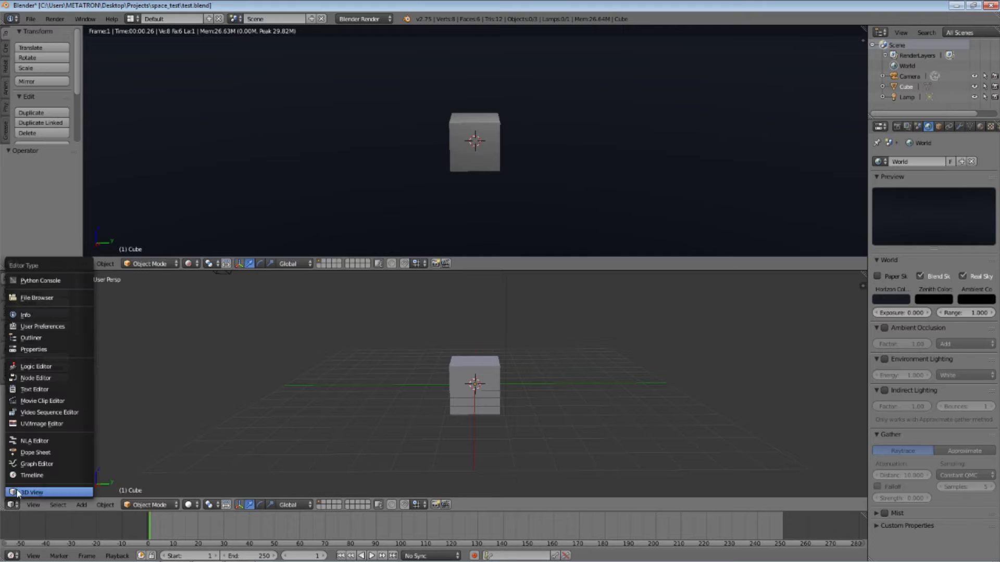
left_click(33, 379)
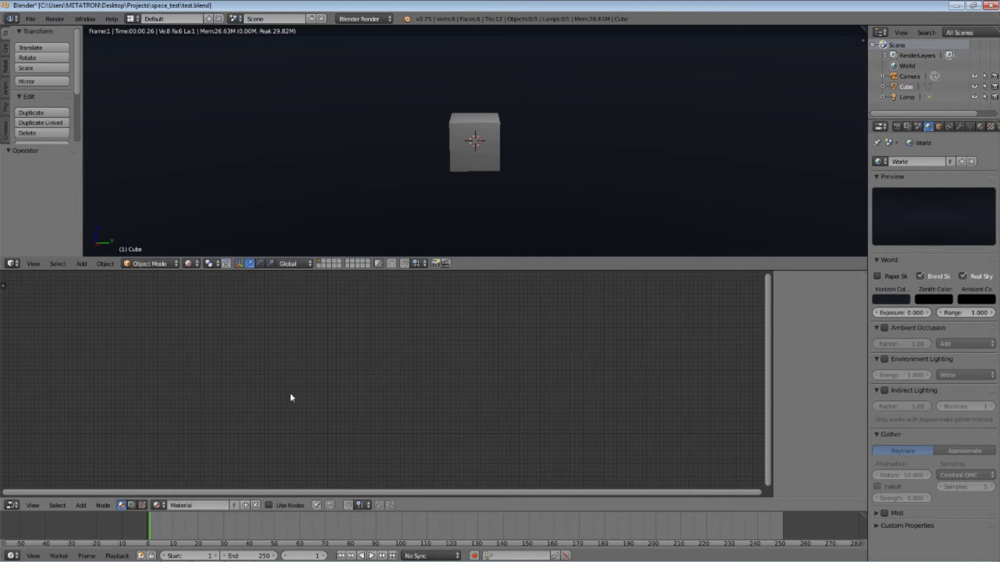
left_click(142, 505)
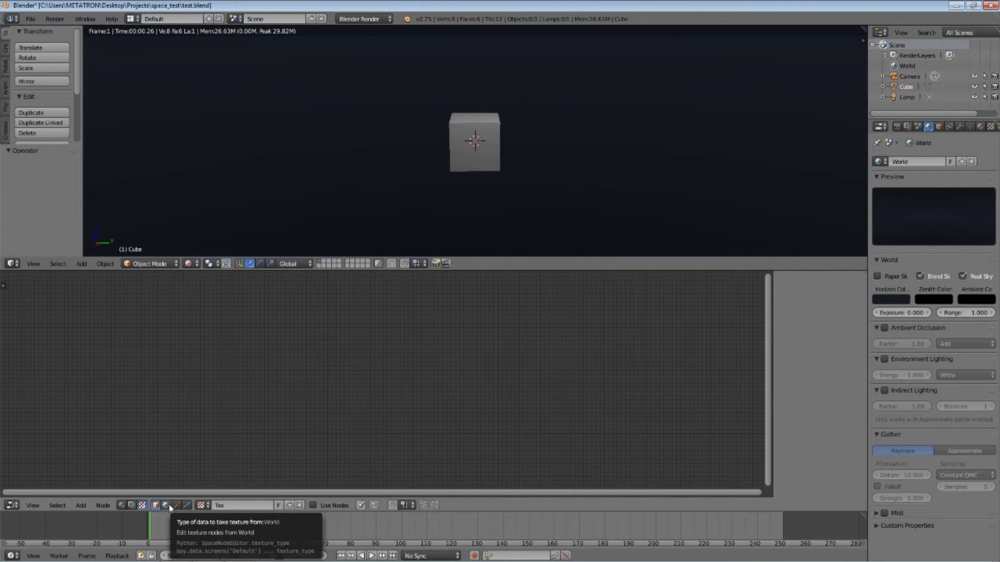
left_click(167, 505)
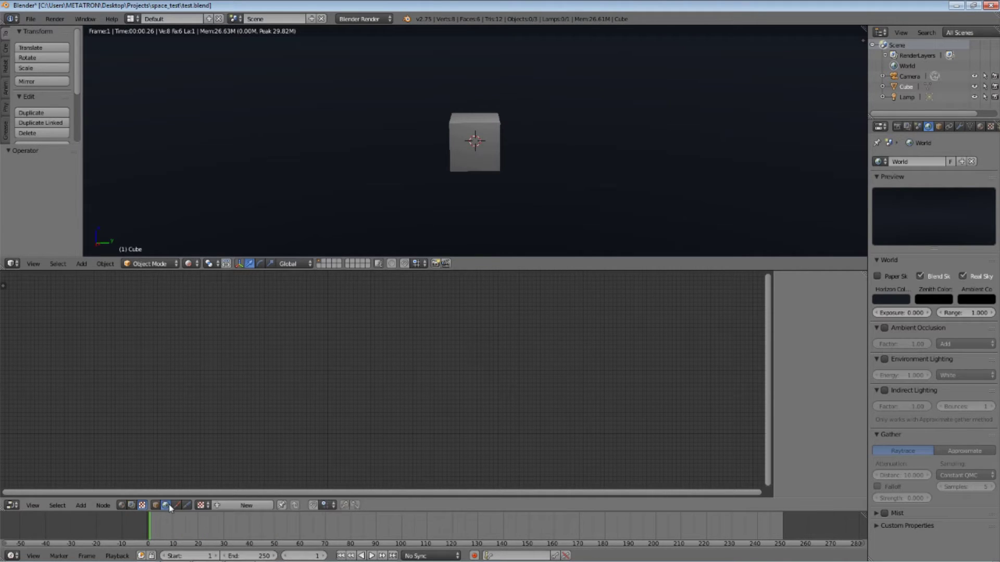
left_click(247, 505)
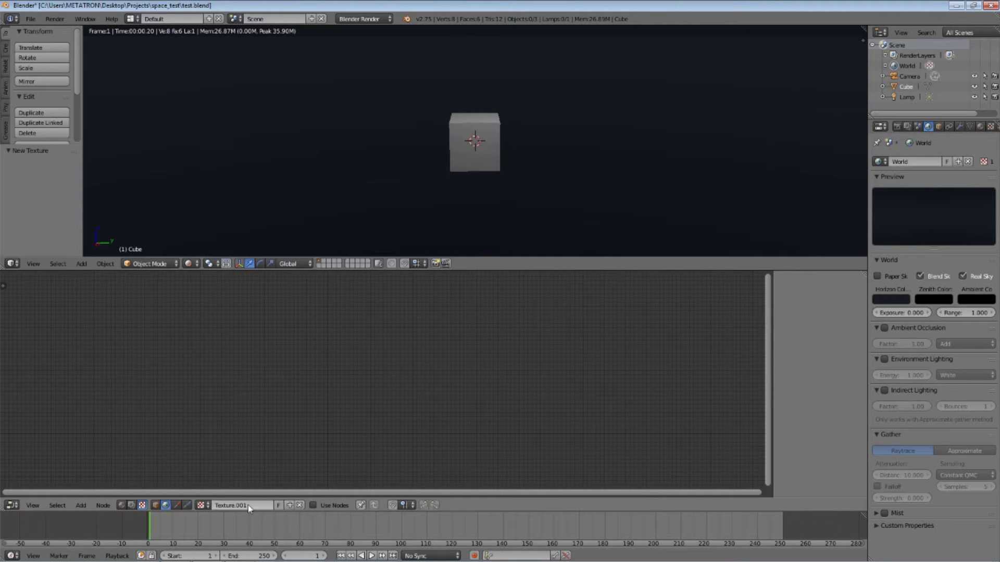
left_click(314, 505)
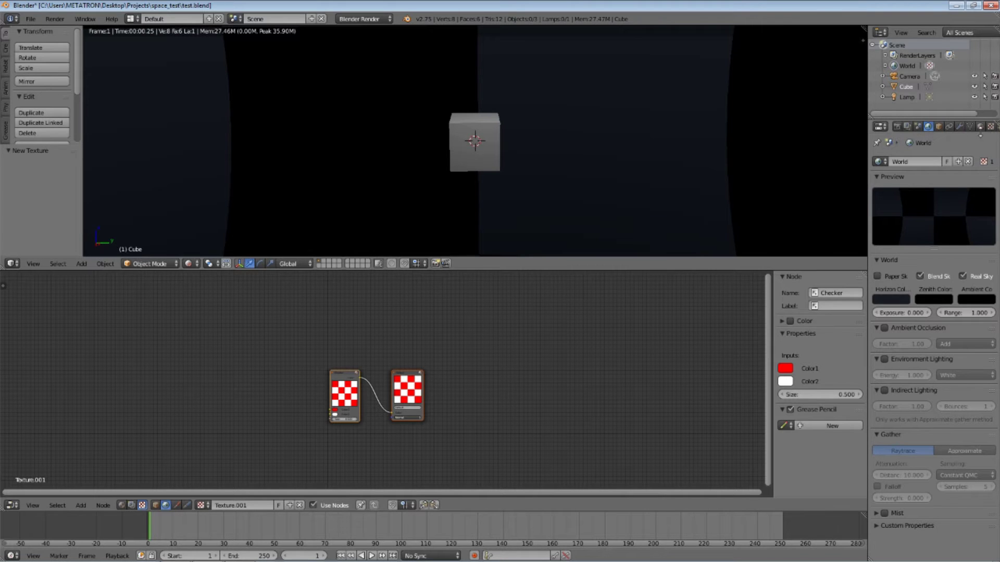
Make the world texture influence the horizon color instead of the blend
left_click(990, 128)
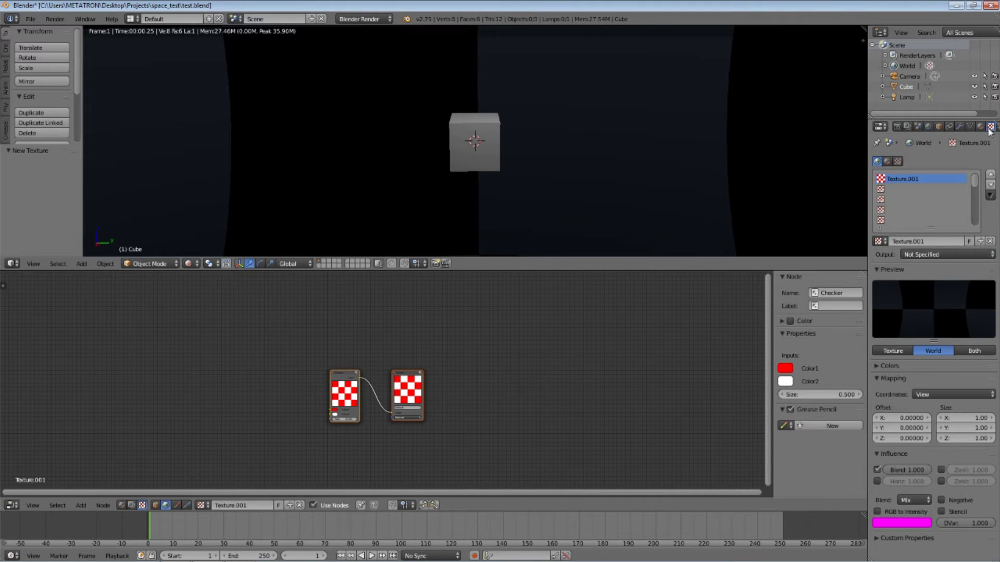
left_click(877, 481)
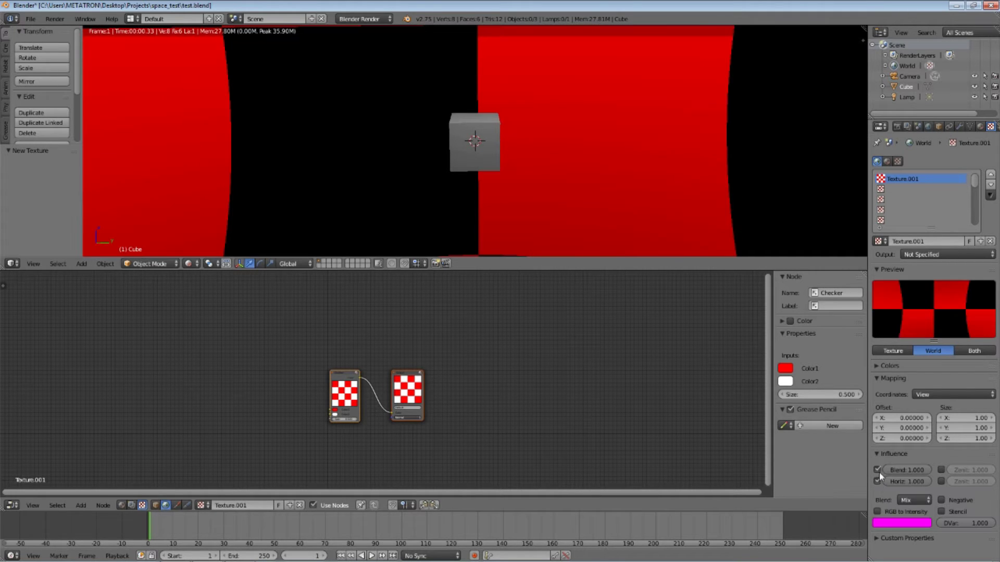
left_click(877, 469)
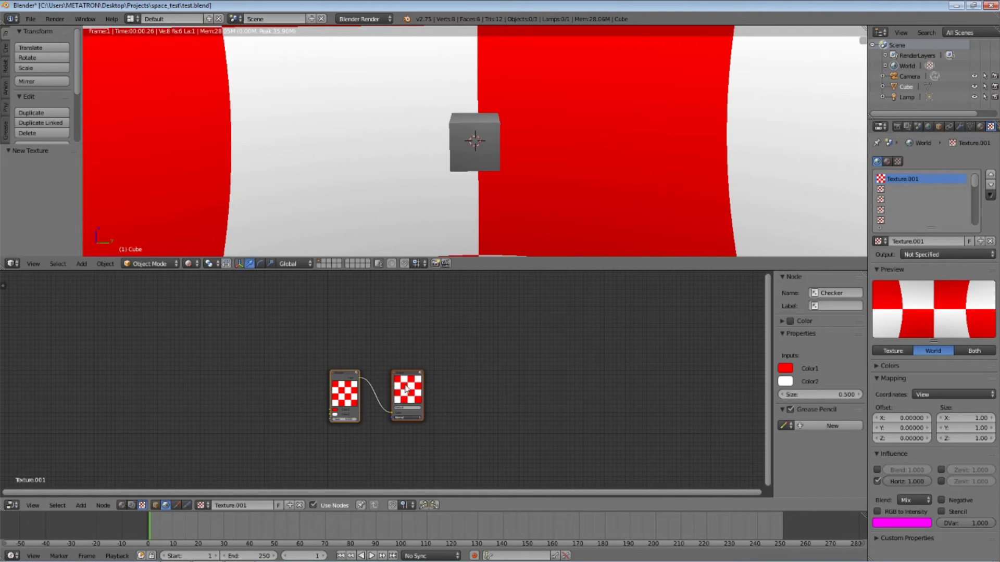
Replace the new checker texture in the world with the existing texture named Texture
left_click(203, 505)
left_click(216, 409)
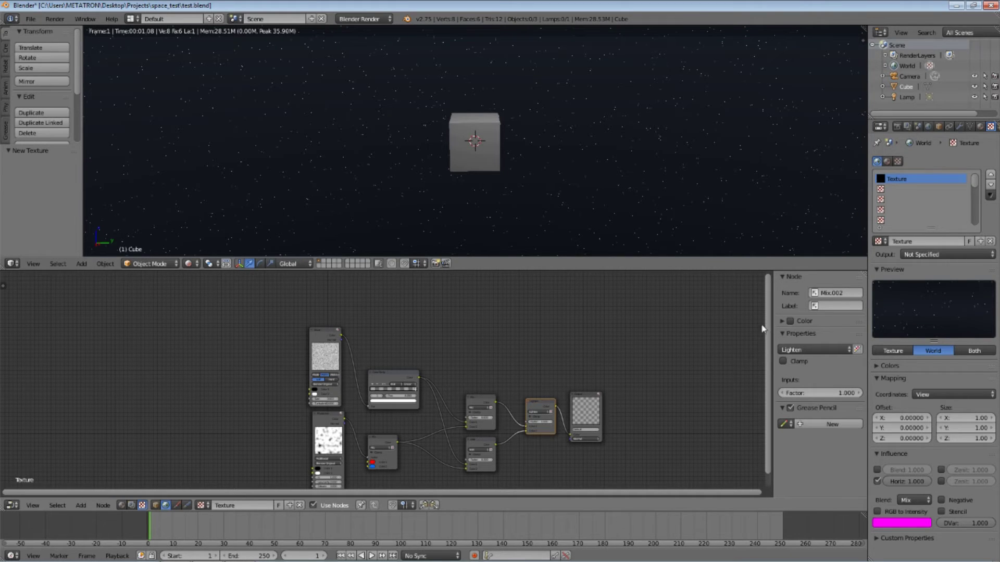
Examine the star texture's node network, from the Output and mix nodes back to the Stucci node's settings
left_click_drag(768, 328, 595, 341)
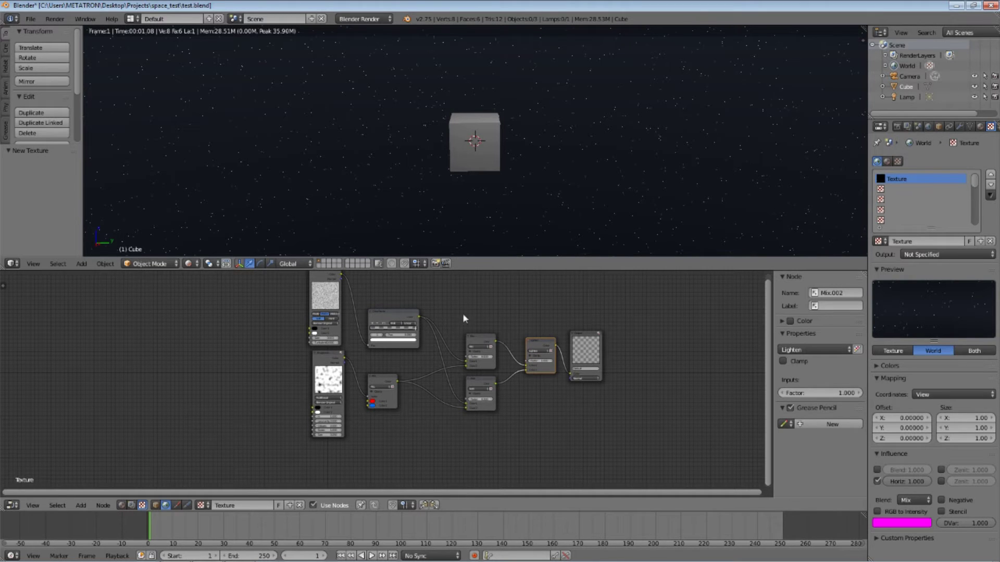
scroll(620, 336, "up", 3)
scroll(629, 345, "up", 2)
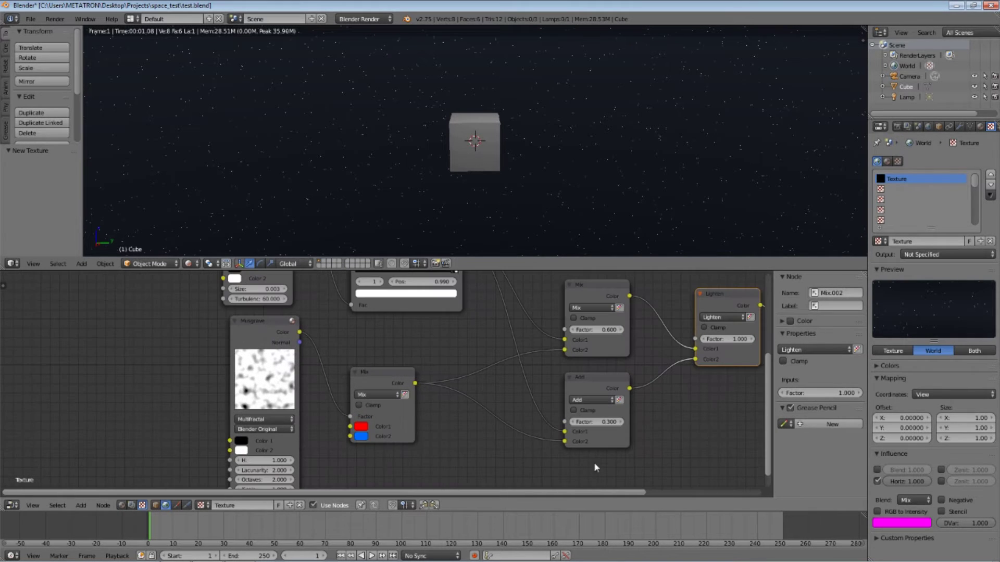
left_click_drag(571, 492, 750, 484)
left_click(619, 308)
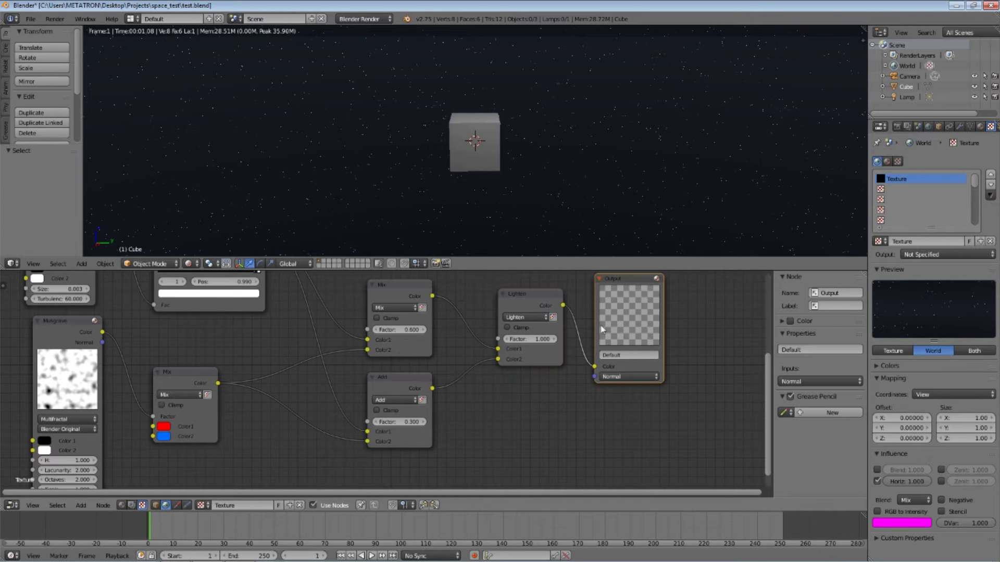
left_click_drag(625, 494, 362, 438)
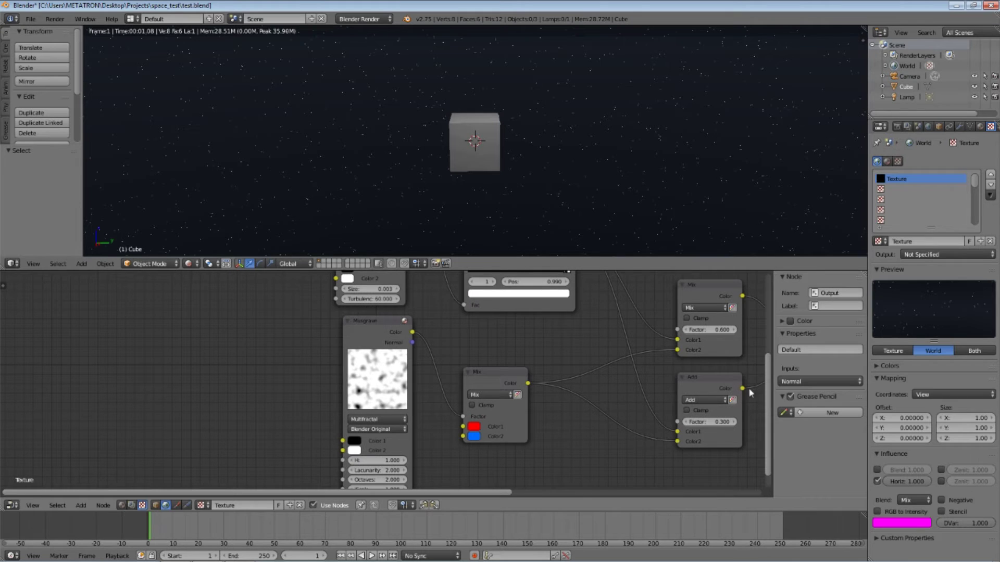
left_click_drag(769, 402, 770, 315)
left_click(364, 302)
scroll(273, 370, "up", 2)
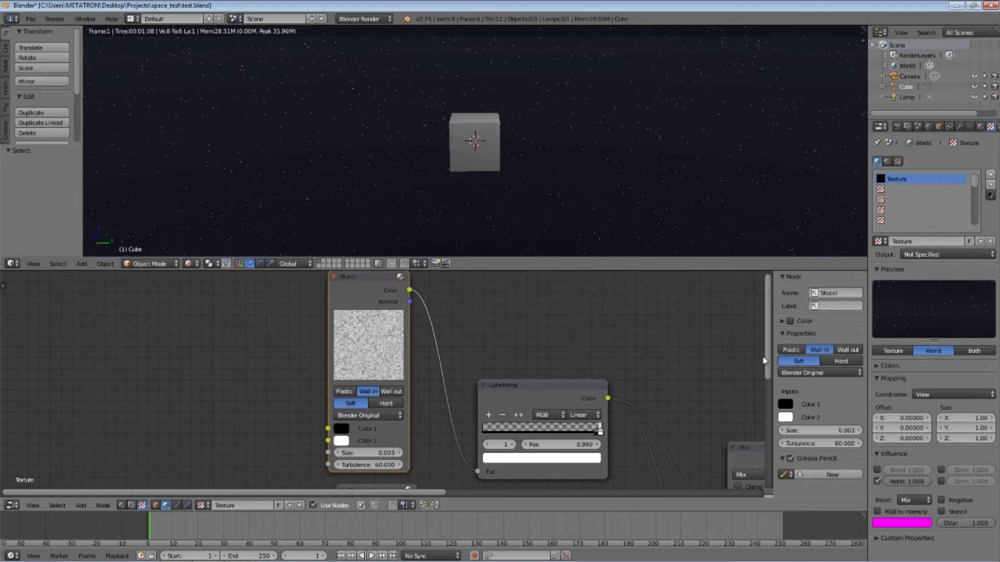
left_click_drag(769, 360, 769, 353)
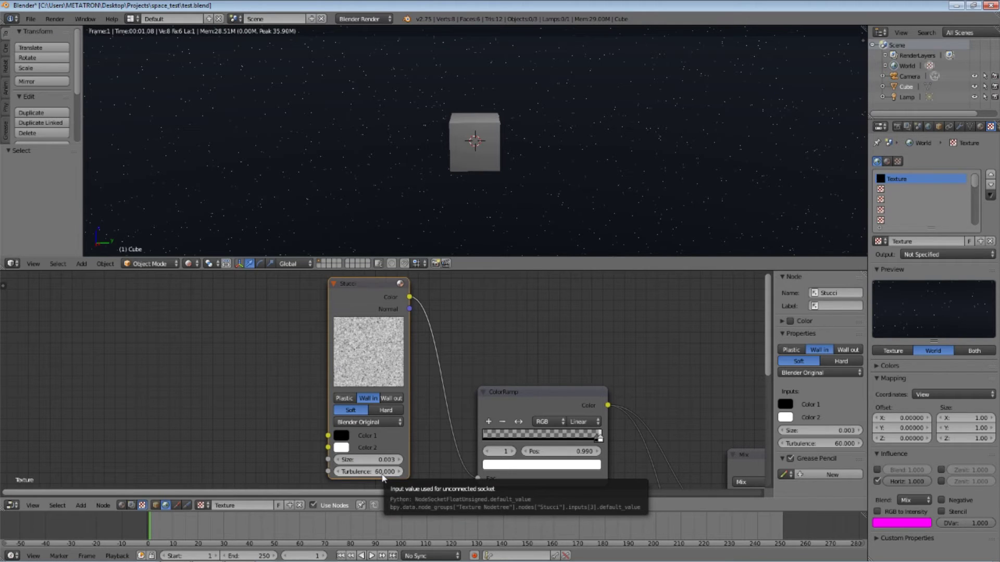
Add a second Stucci texture node beside the existing one and delete it again
left_click(80, 506)
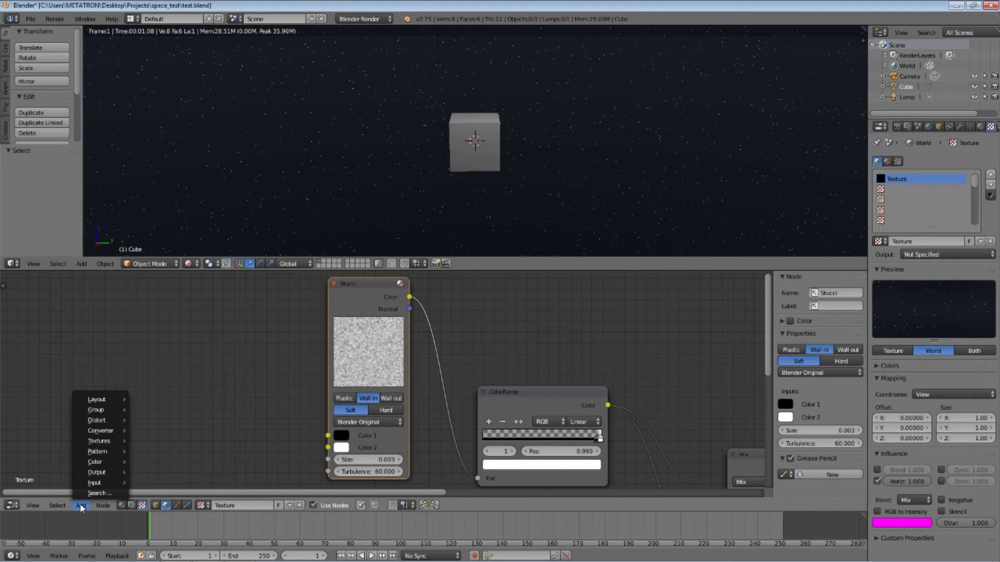
left_click(89, 493)
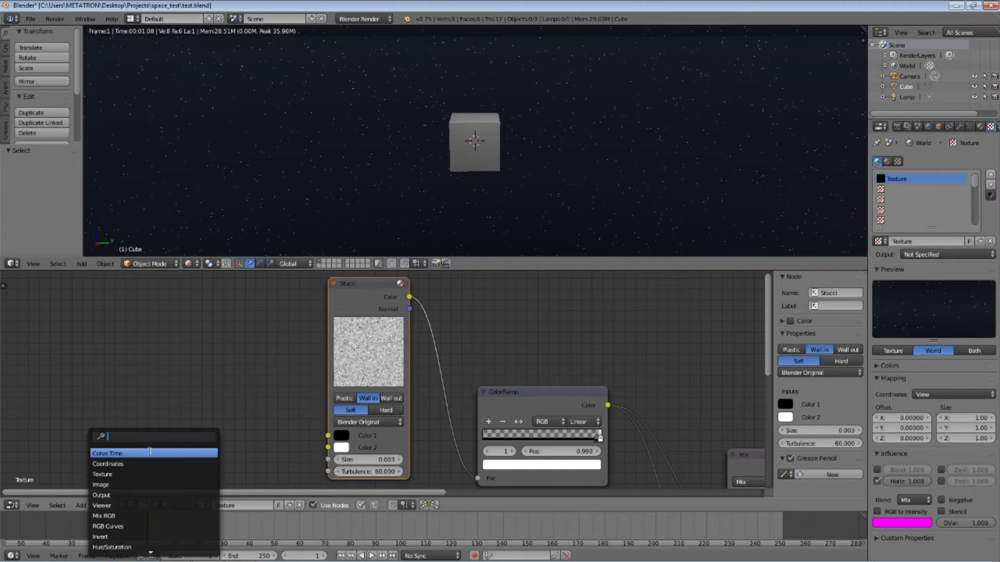
type("stucci")
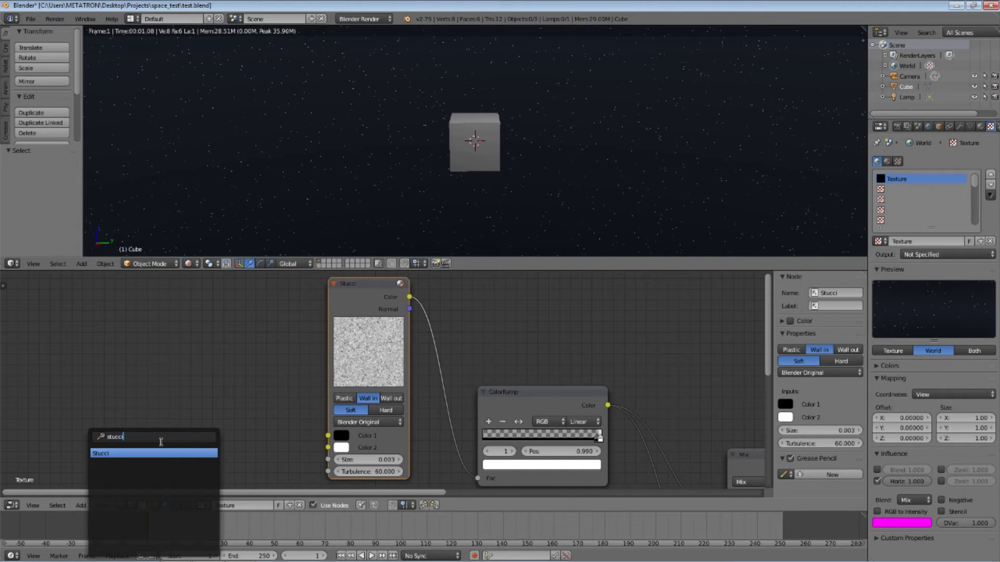
left_click(150, 454)
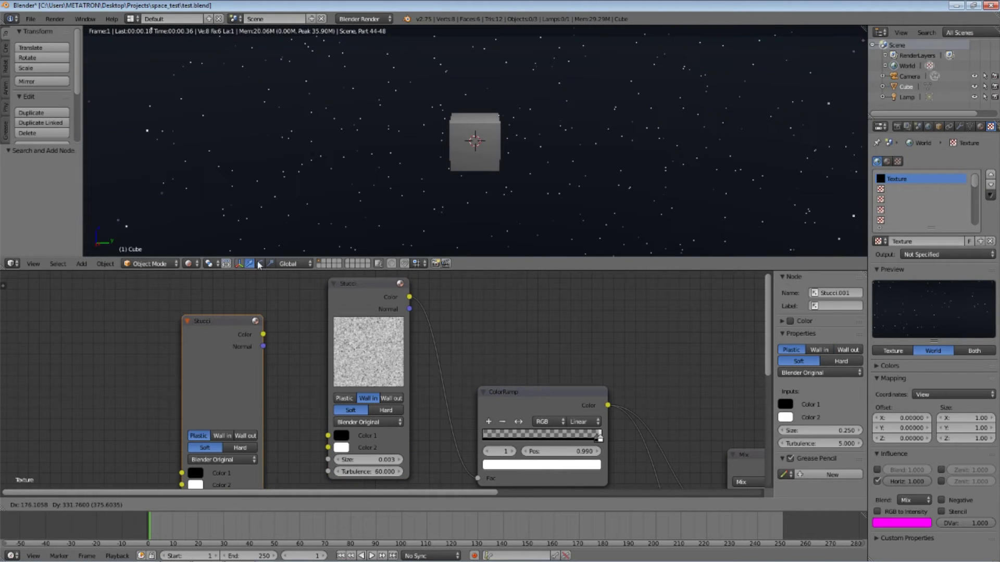
left_click(285, 325)
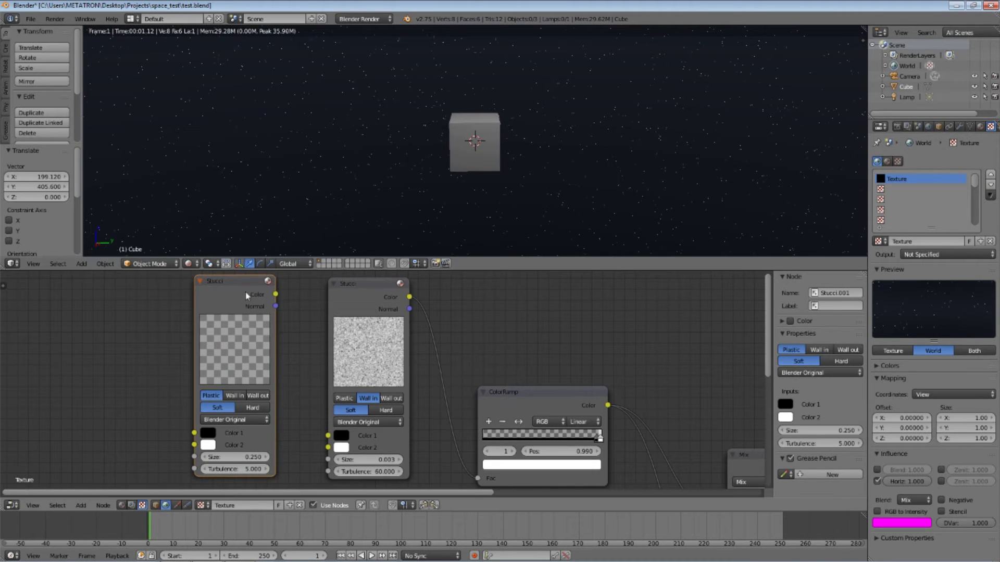
key("x")
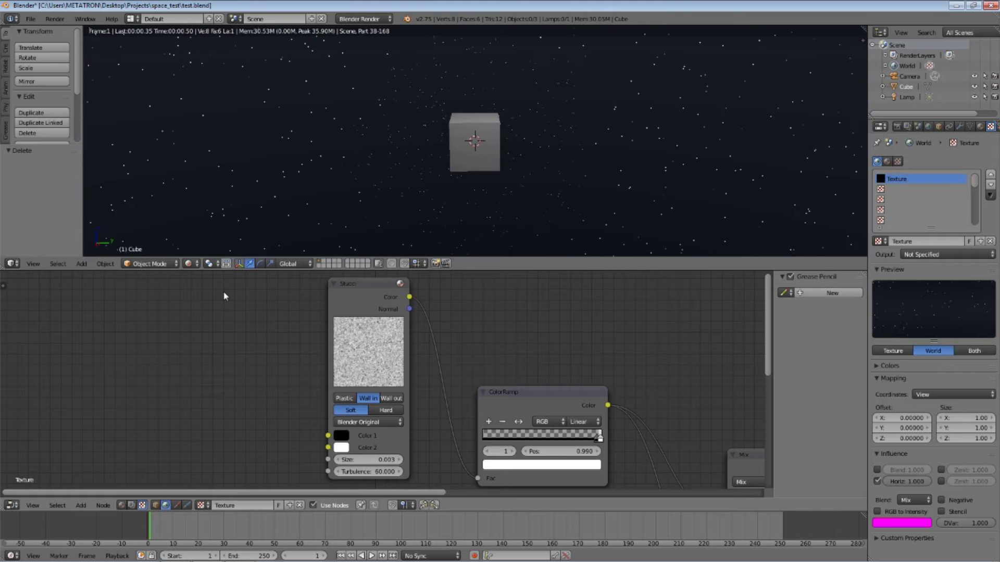
Examine the positions, colors and alpha of the ColorRamp node's two color stops
left_click_drag(439, 492, 503, 492)
left_click(442, 392)
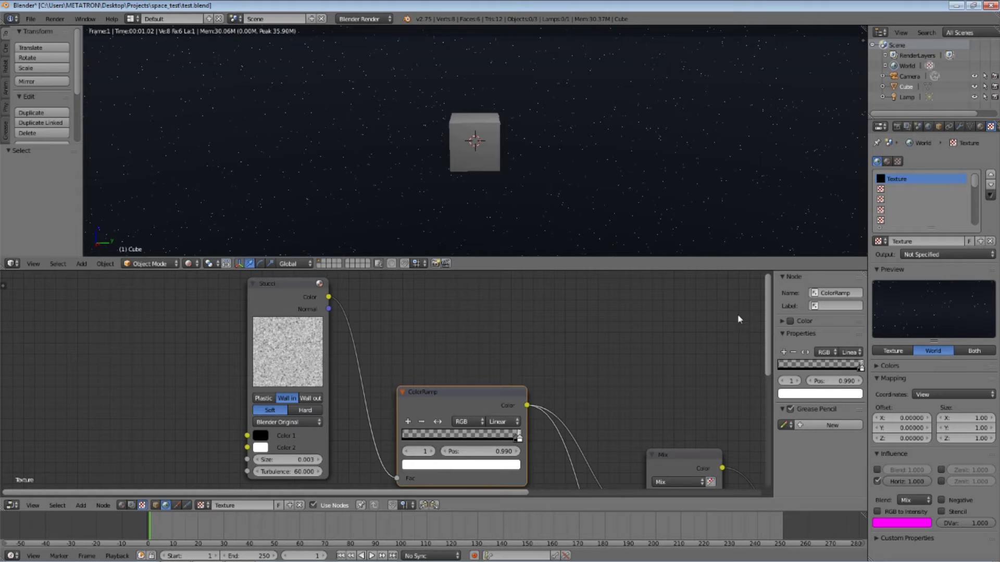
scroll(770, 327, "down", 1)
left_click_drag(770, 327, 769, 329)
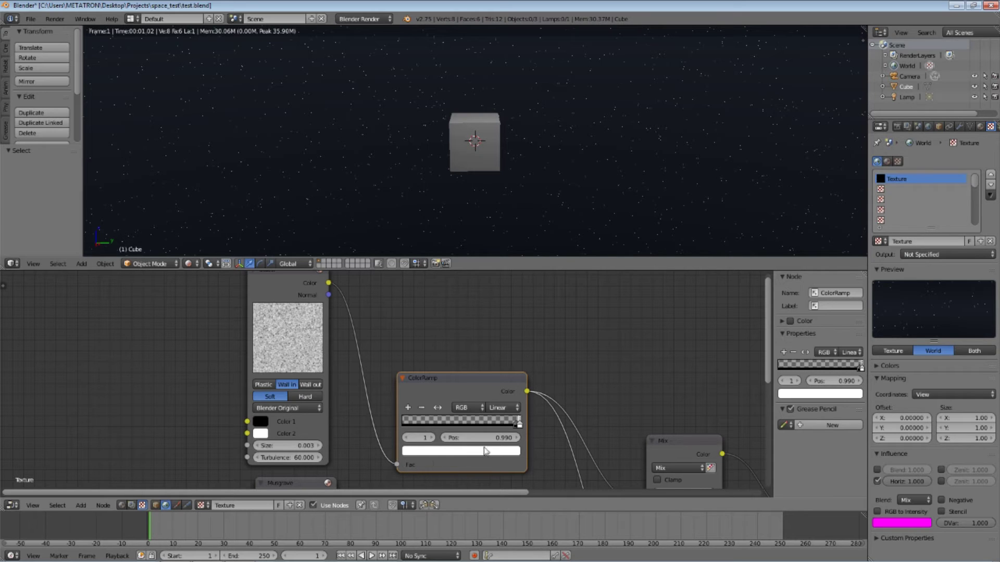
left_click(515, 426)
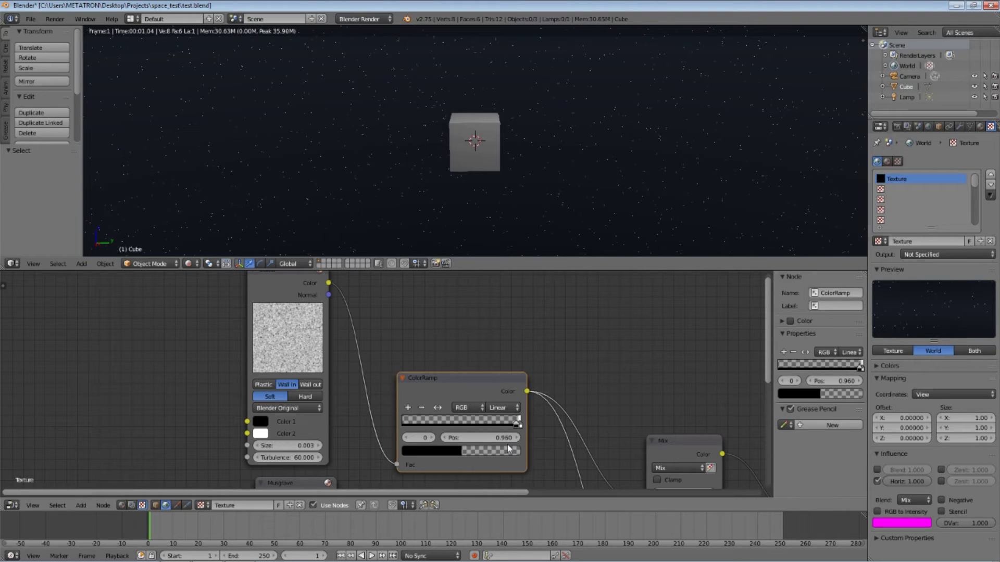
left_click(497, 452)
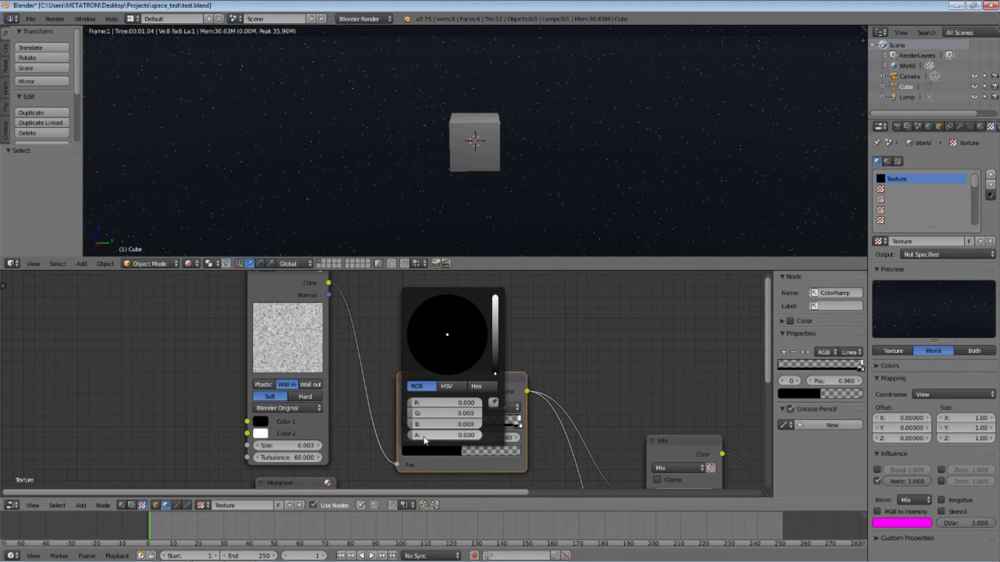
left_click(520, 426)
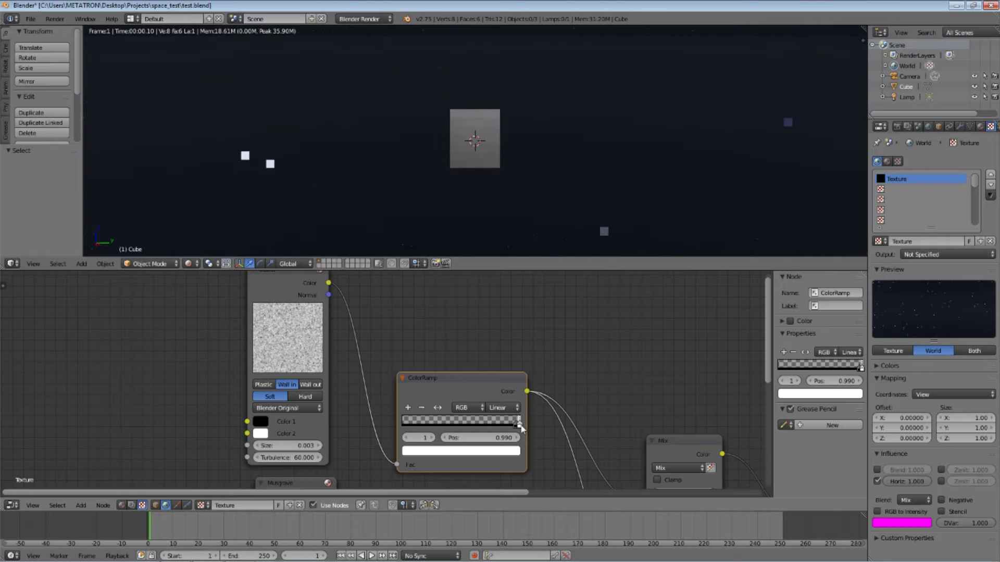
left_click(489, 452)
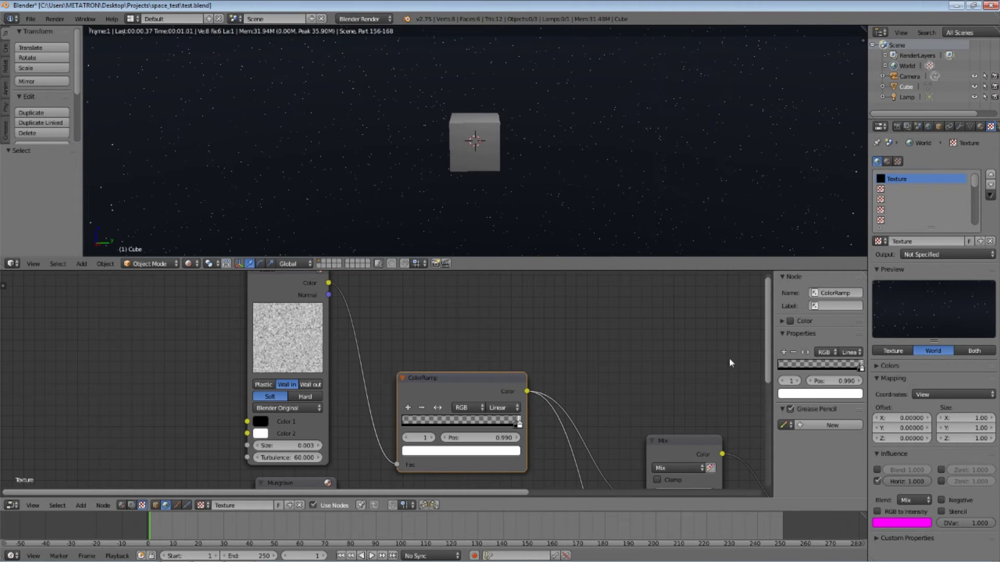
Link the color output of the red-and-blue Mix node directly to the Output node's color
left_click_drag(769, 317, 755, 372)
scroll(541, 385, "down", 2)
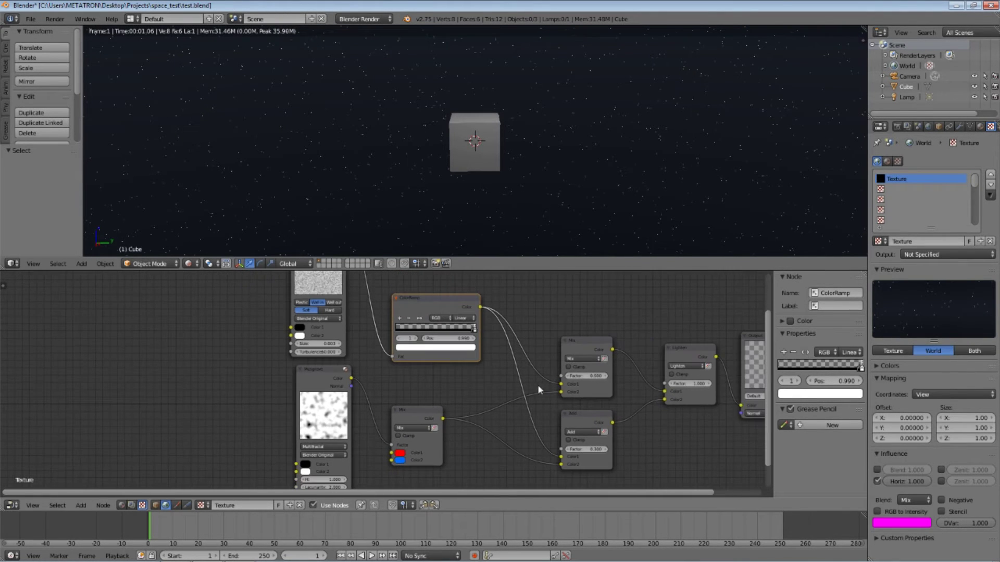
left_click_drag(769, 344, 763, 369)
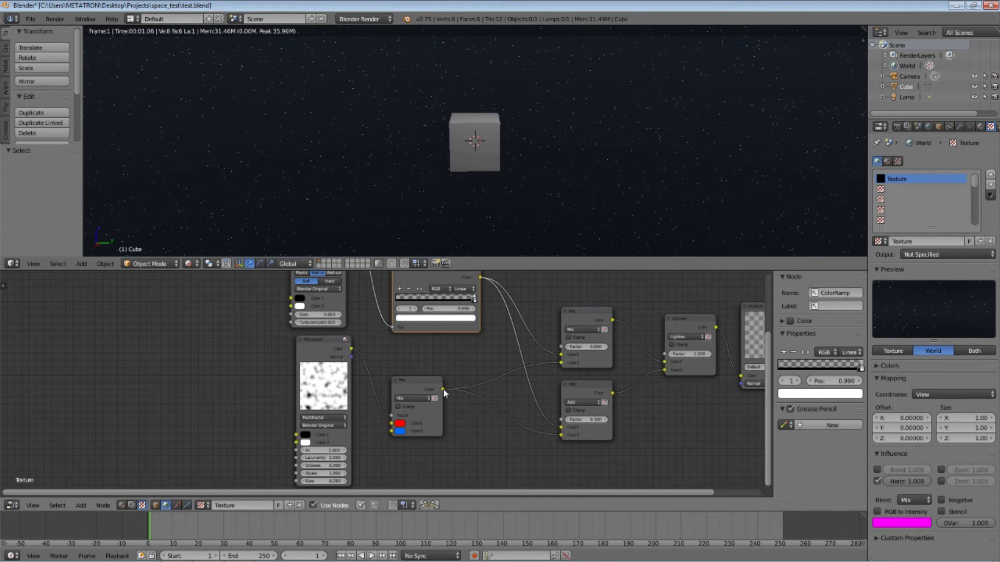
left_click_drag(443, 389, 741, 376)
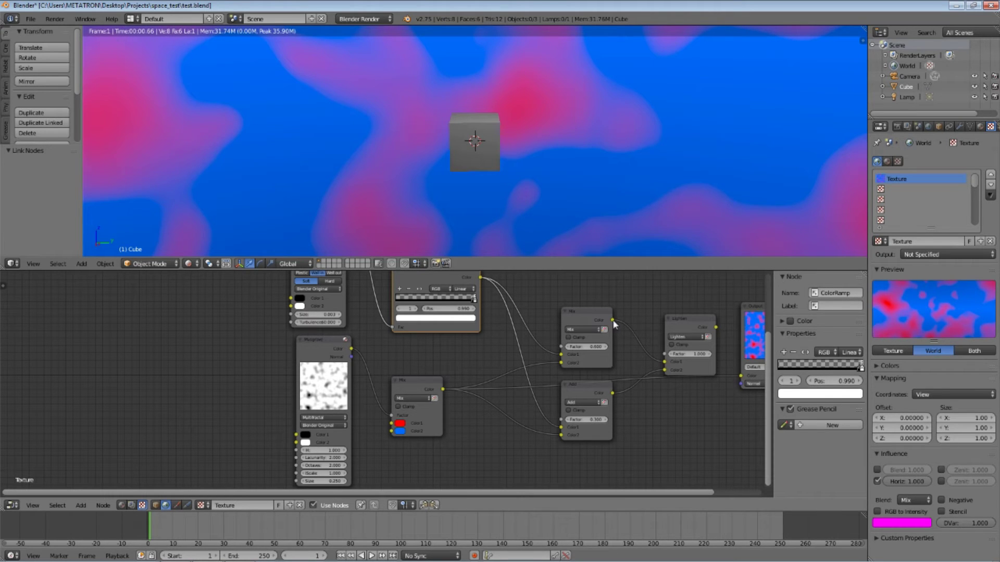
Preview the Mix node with factor 0.600 through the Output node in an enlarged viewport, and relink the Lighten node to the Output
left_click_drag(716, 328, 741, 375)
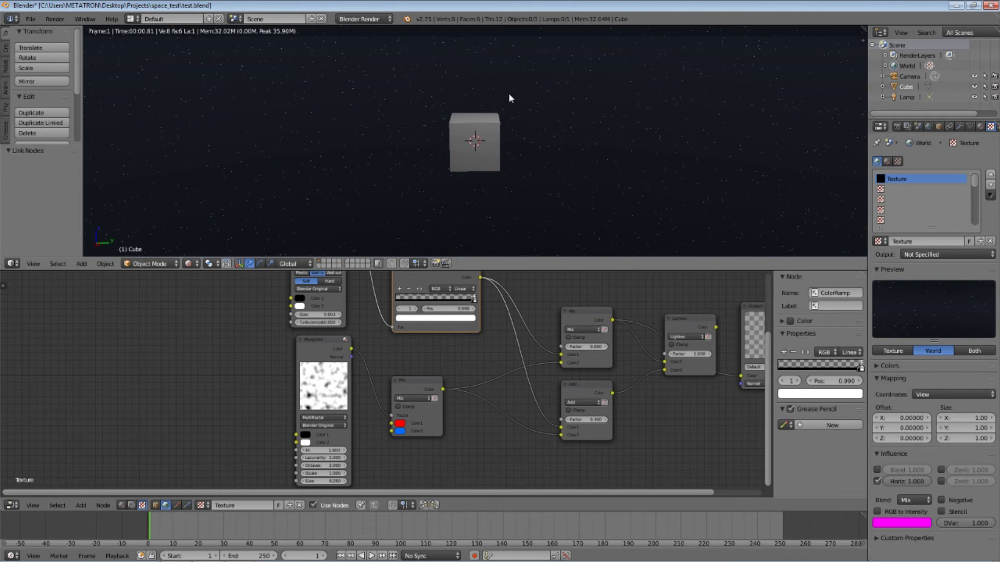
scroll(514, 91, "up", 4)
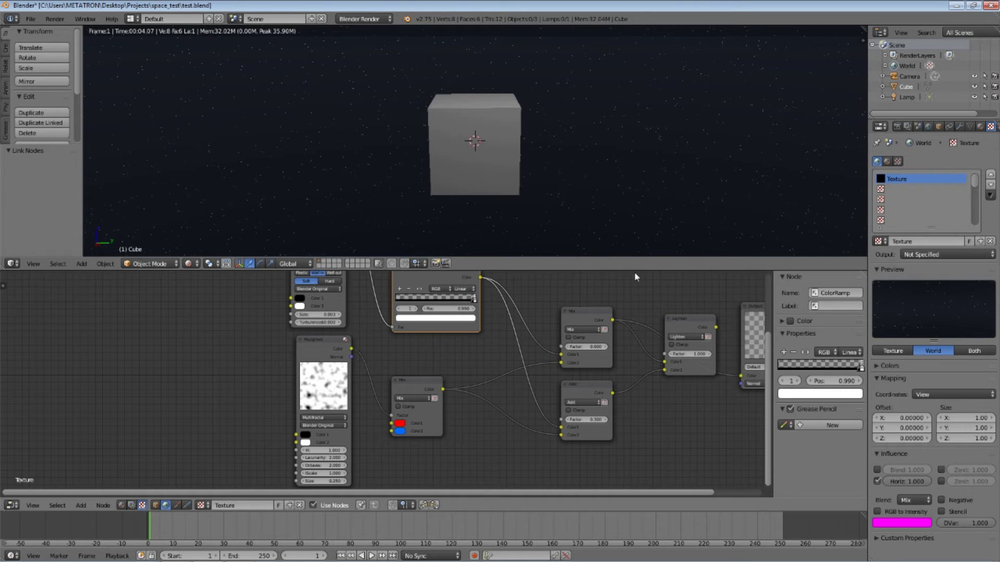
left_click_drag(634, 269, 641, 353)
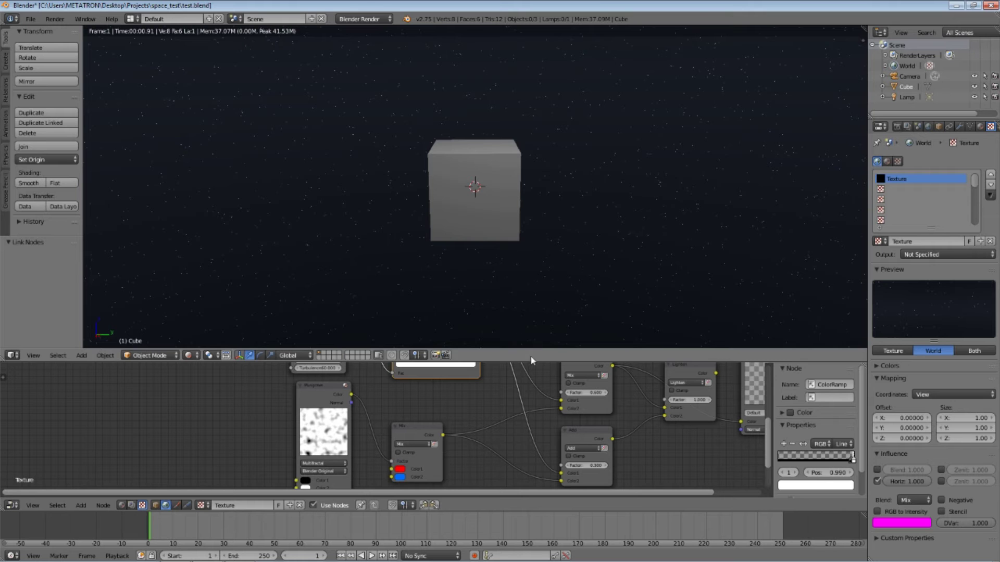
left_click_drag(533, 362, 526, 246)
left_click_drag(716, 319, 742, 368)
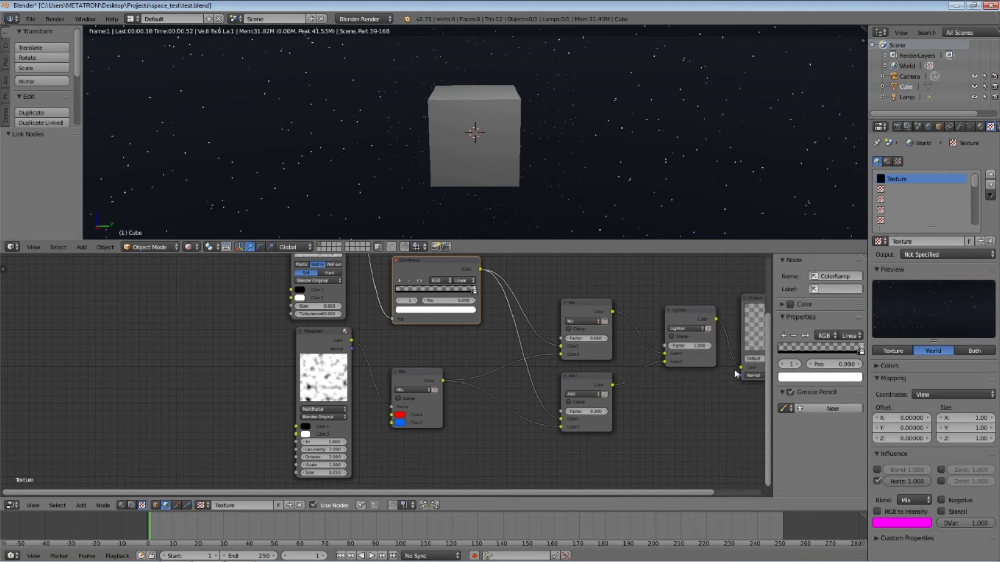
Examine the Musgrave texture node's settings and the red-and-blue Mix node it drives
scroll(488, 433, "up", 1)
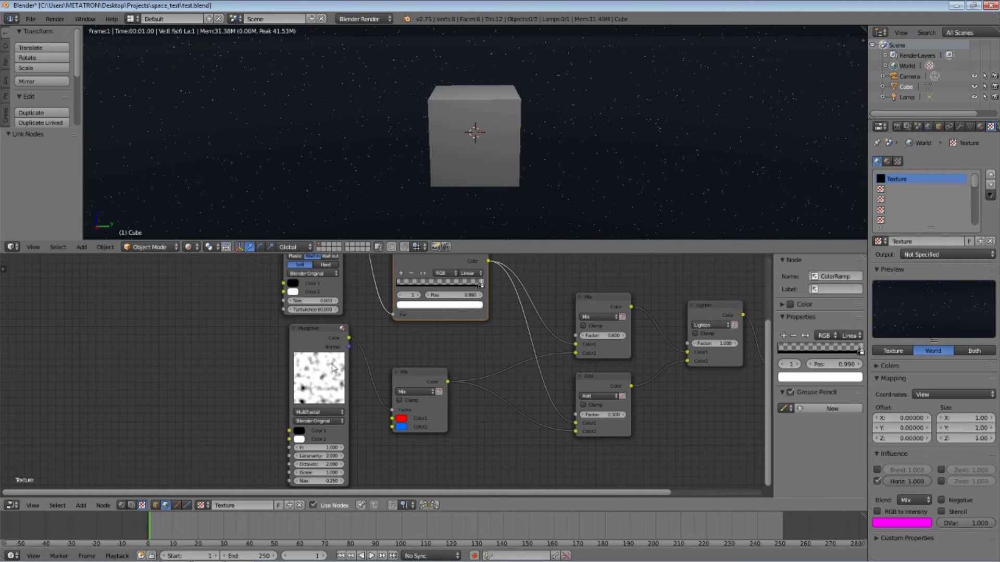
left_click(311, 338)
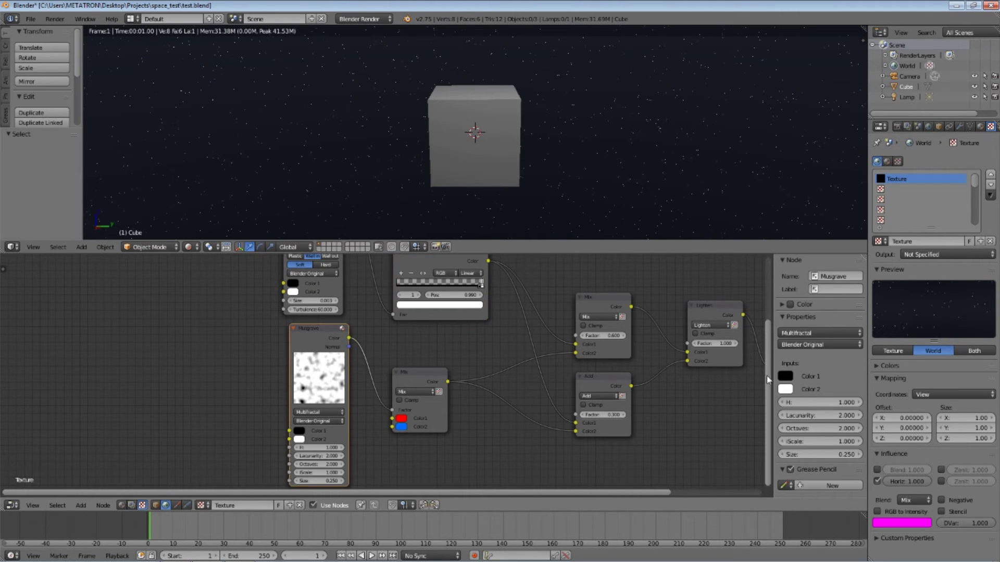
scroll(371, 393, "down", 3, "shift")
scroll(372, 394, "up", 1)
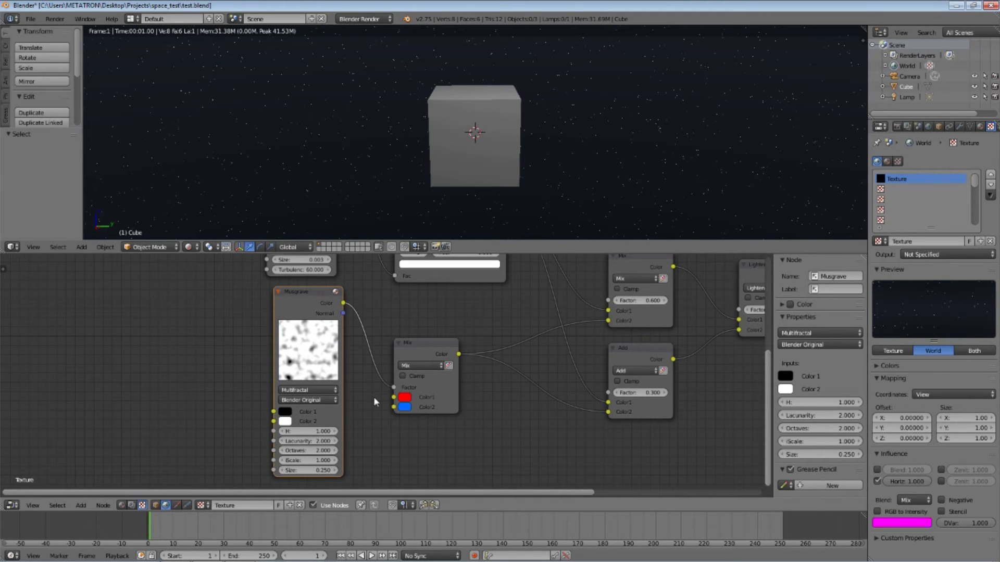
left_click(414, 348)
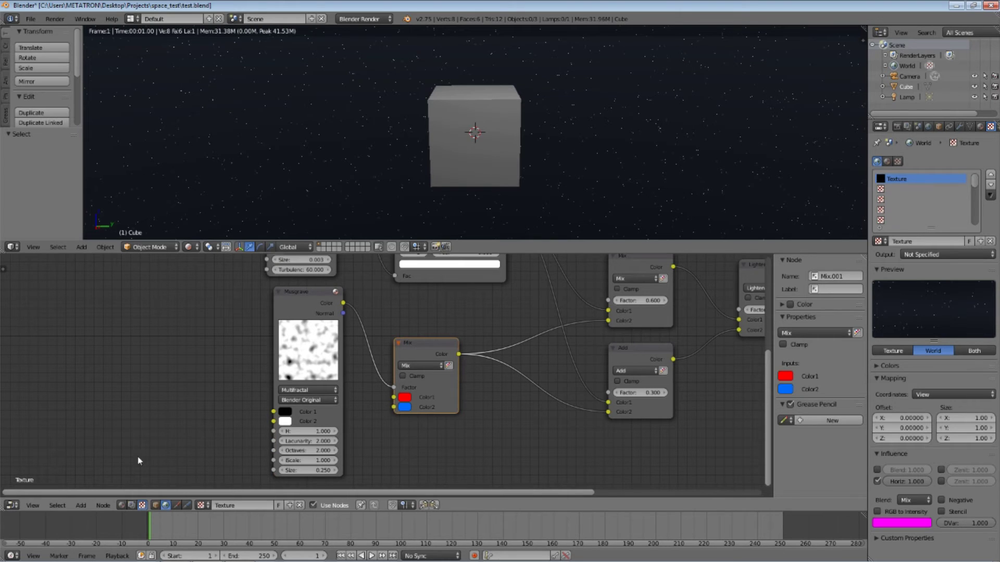
Add a Mix RGB node beside the Musgrave node and delete it again
left_click(80, 505)
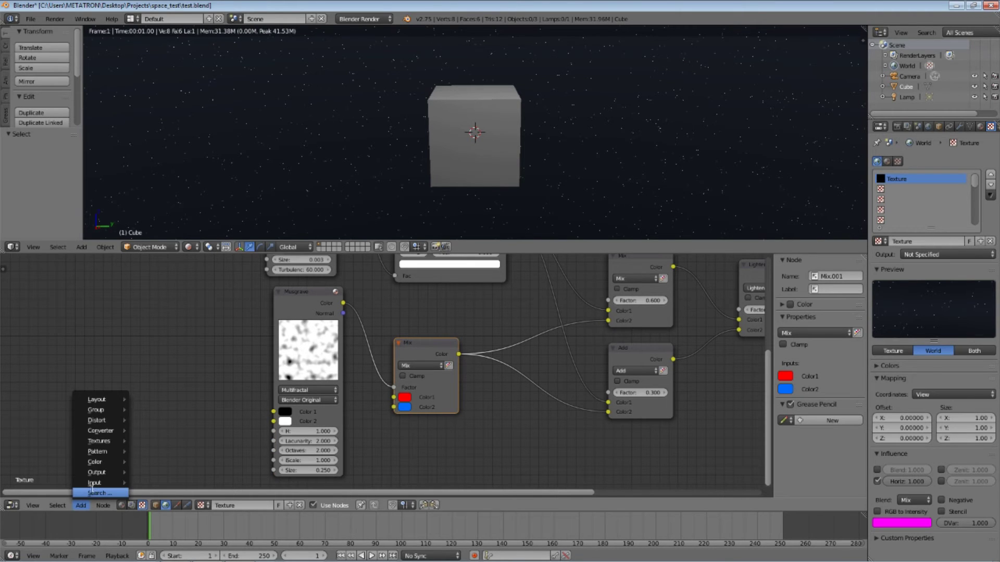
left_click(91, 490)
type("mix")
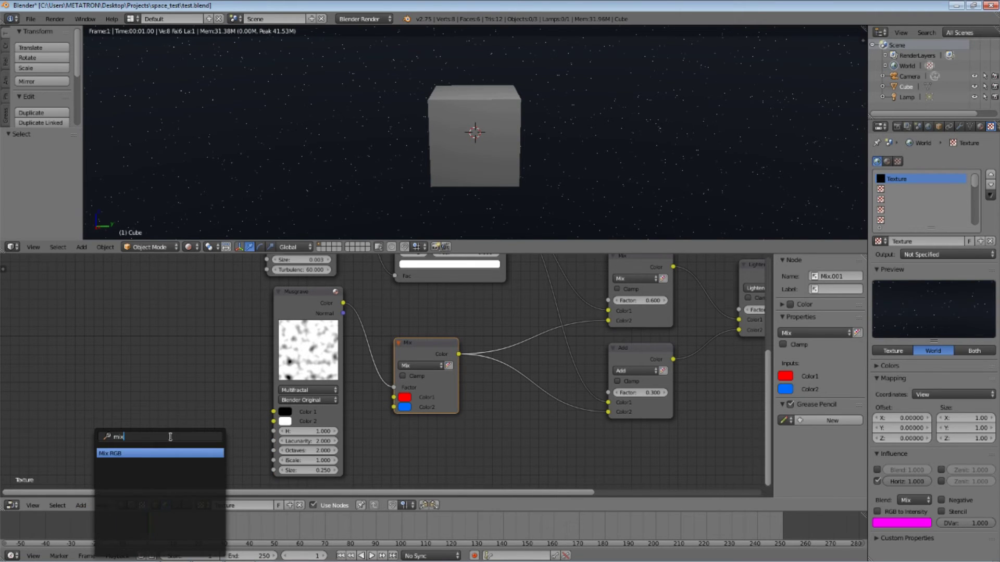
left_click(138, 453)
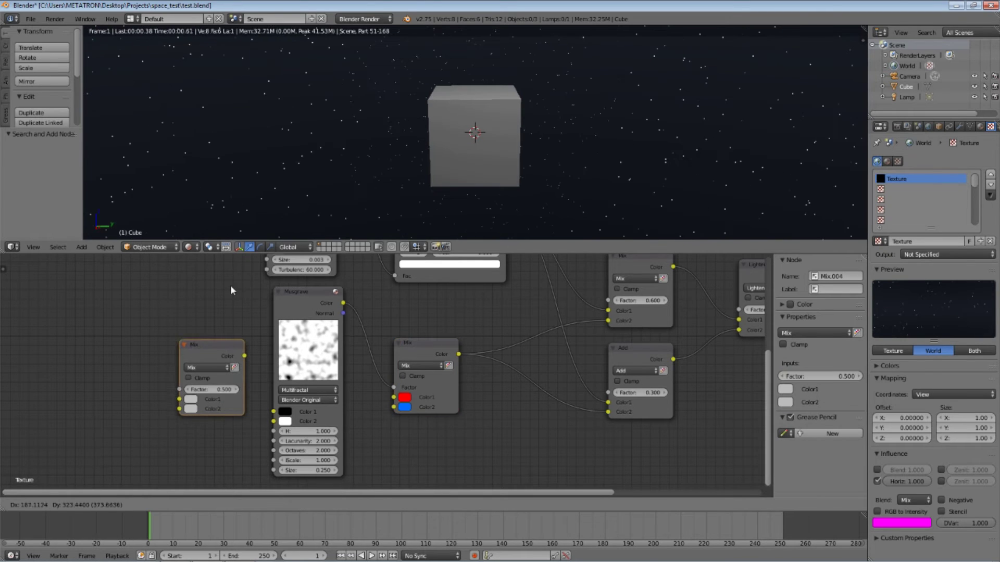
left_click(217, 336)
key("x")
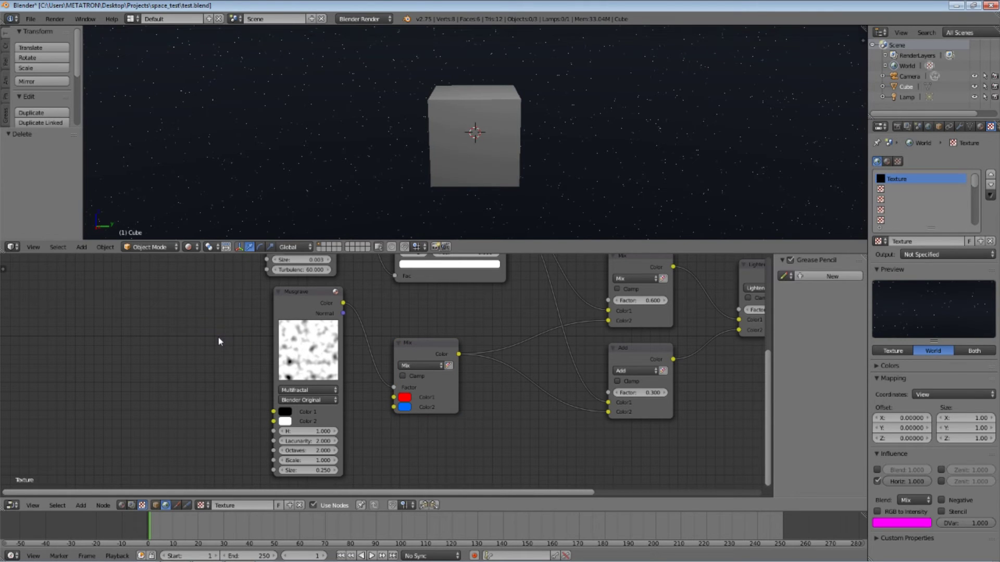
Examine the Mix node's Color1 and Color2 values and its links to the second Mix node and the Add node
left_click(405, 398)
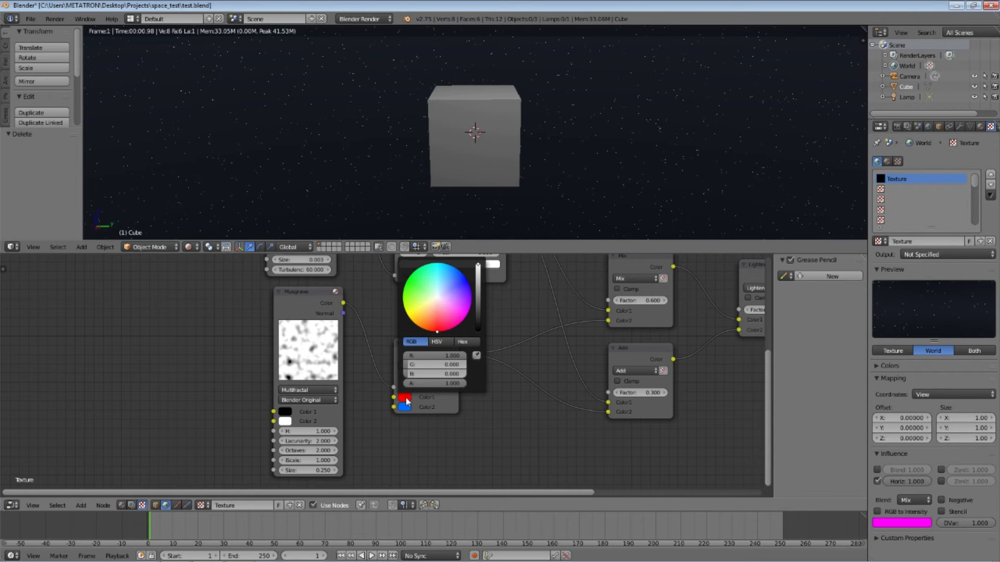
left_click(406, 408)
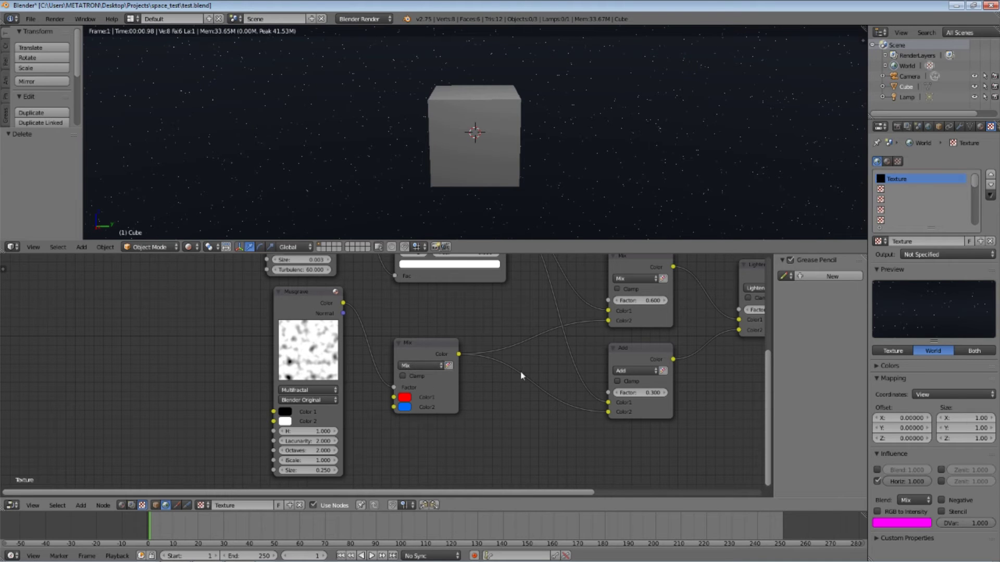
left_click_drag(771, 380, 769, 370)
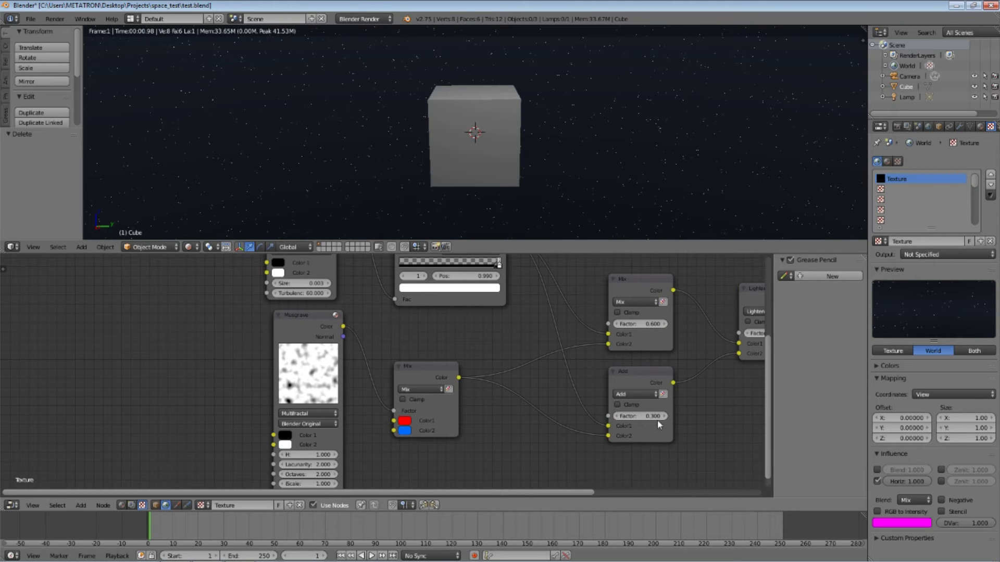
left_click(431, 373)
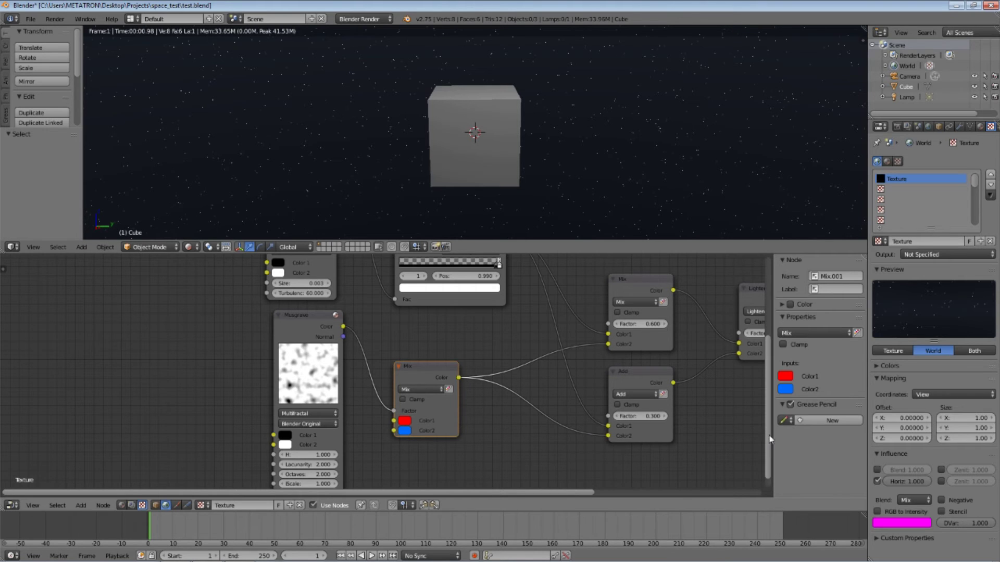
left_click_drag(768, 440, 766, 388)
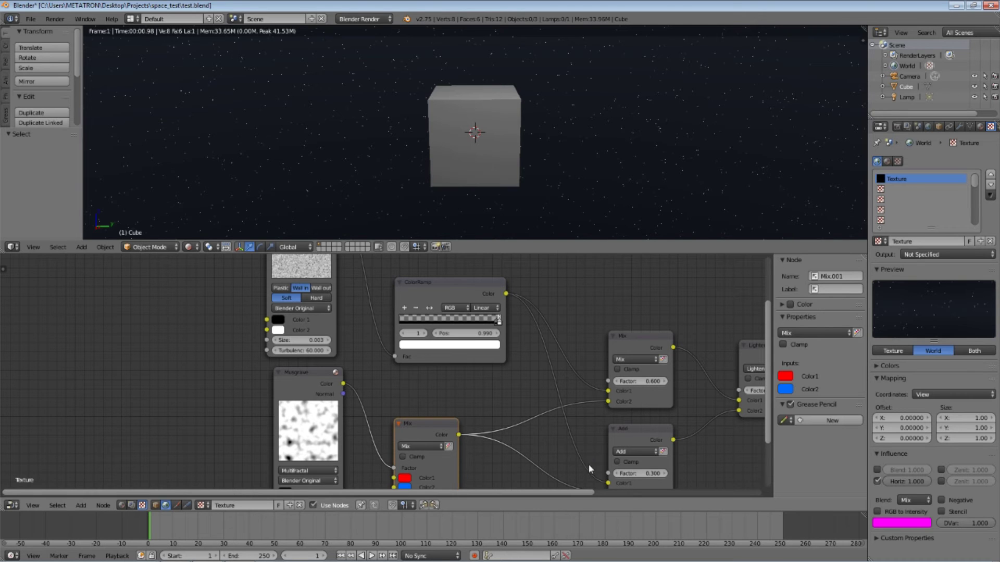
Preview the Add node and the 0.600-factor Mix node through the Output node, and reconnect the Lighten node to the Output
left_click_drag(586, 495, 729, 490)
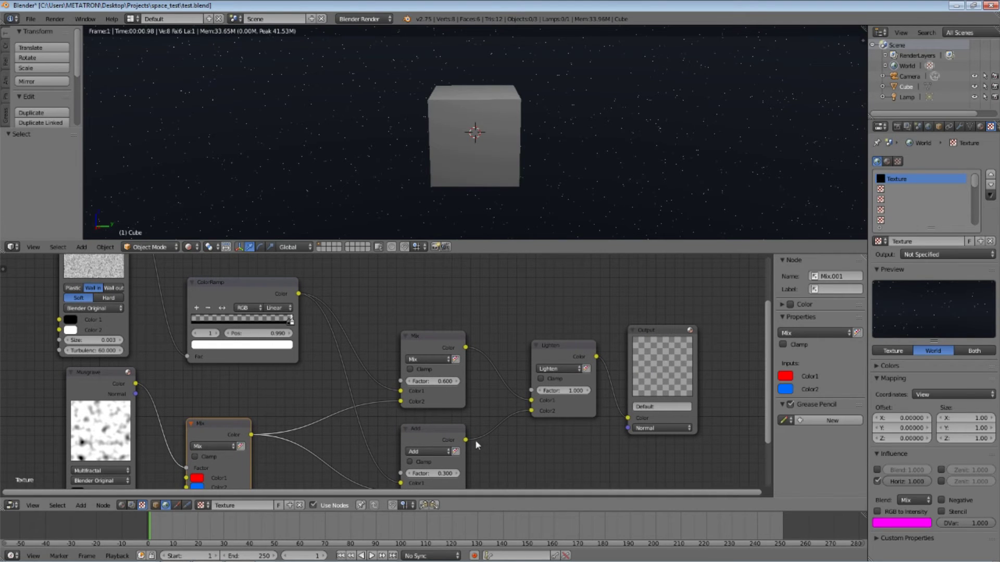
left_click_drag(467, 443, 628, 420)
left_click_drag(465, 347, 628, 418)
left_click(579, 372)
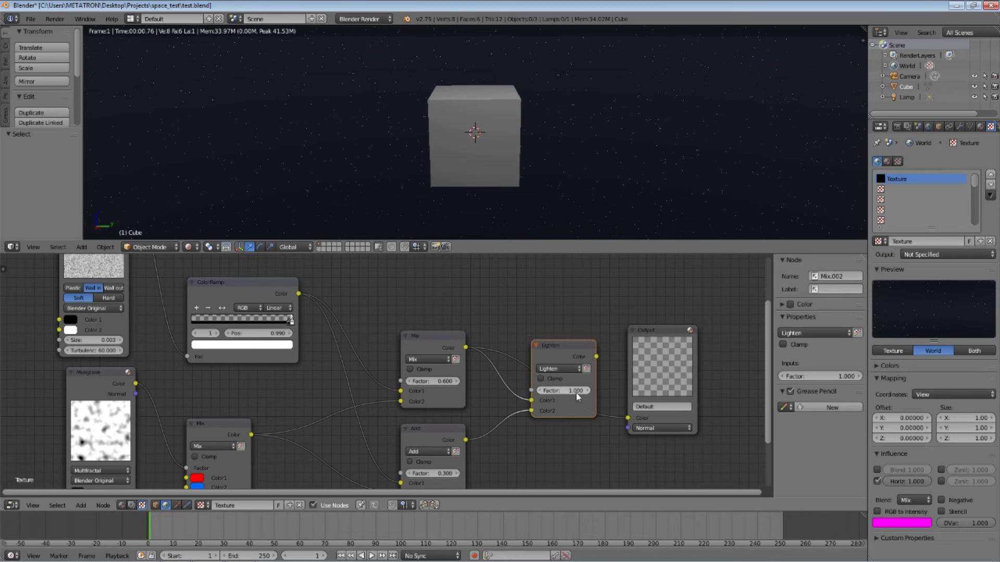
left_click_drag(597, 357, 615, 369)
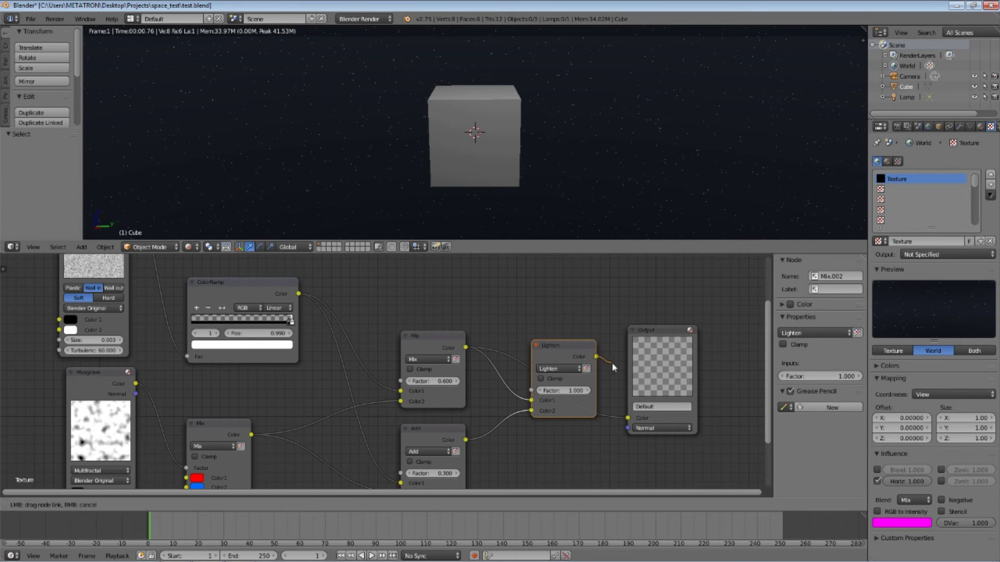
left_click_drag(625, 416, 627, 418)
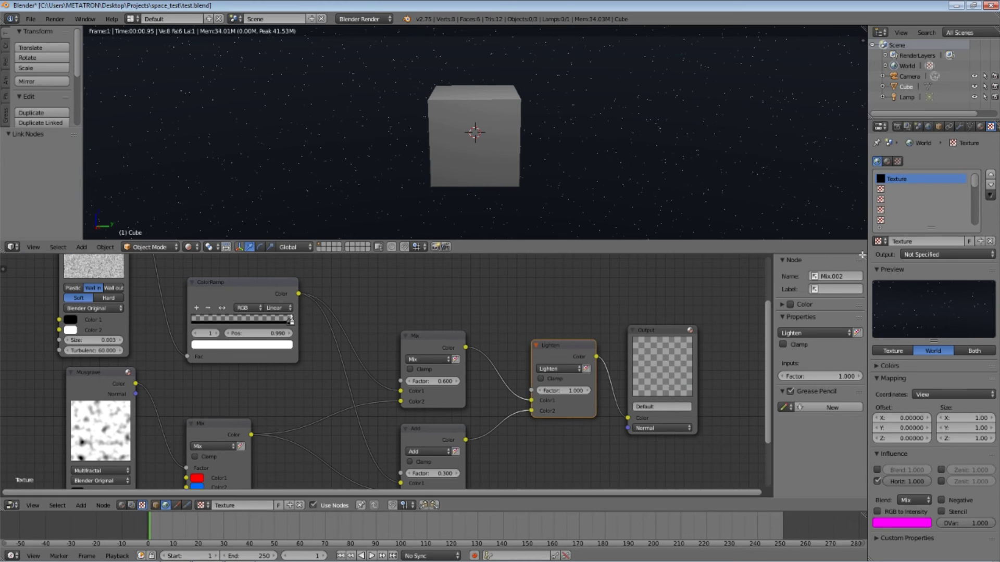
Merge the viewport area into the node editor, and turn the combined area into a 3D View with Rendered shading
left_click_drag(863, 255, 856, 204)
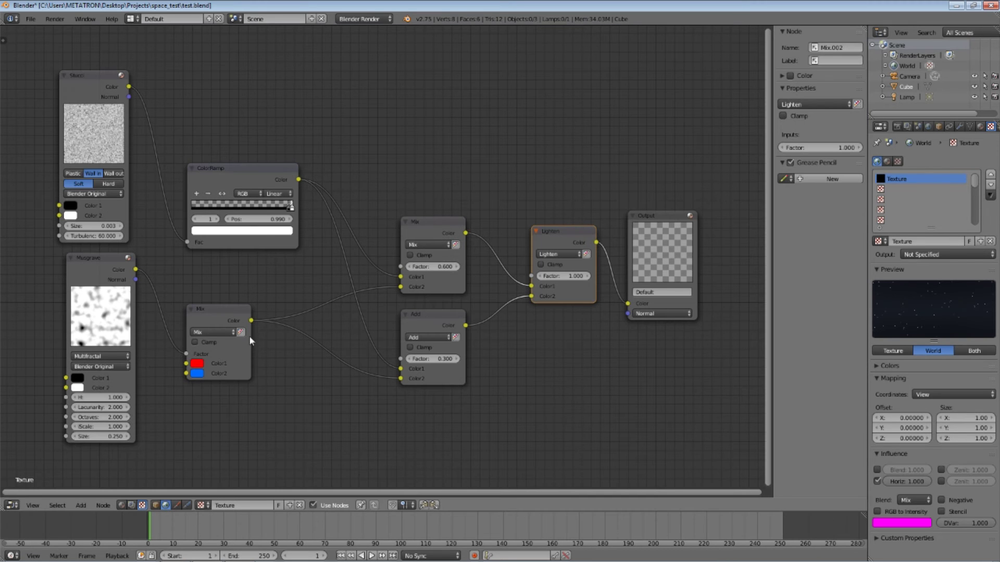
left_click(12, 505)
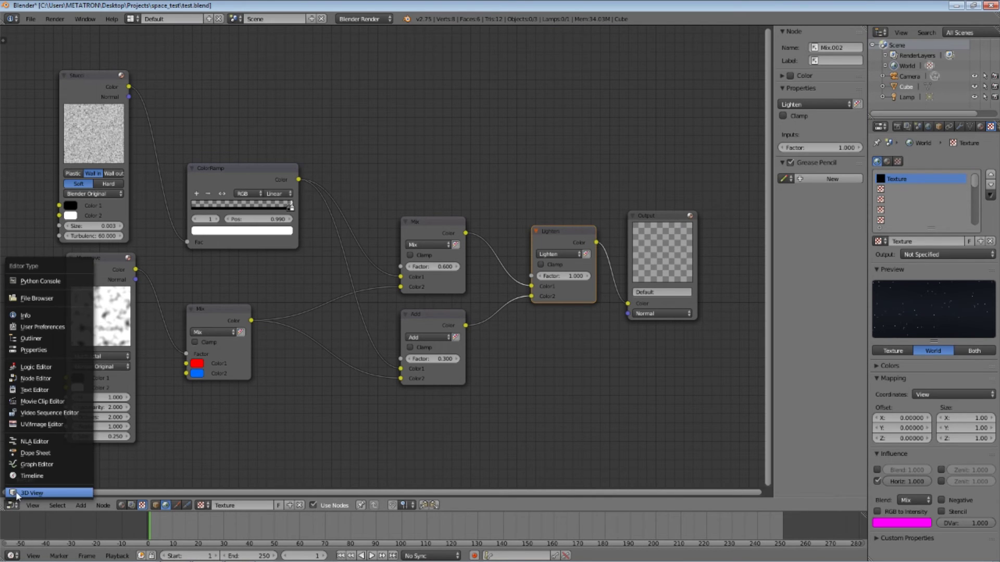
left_click(35, 495)
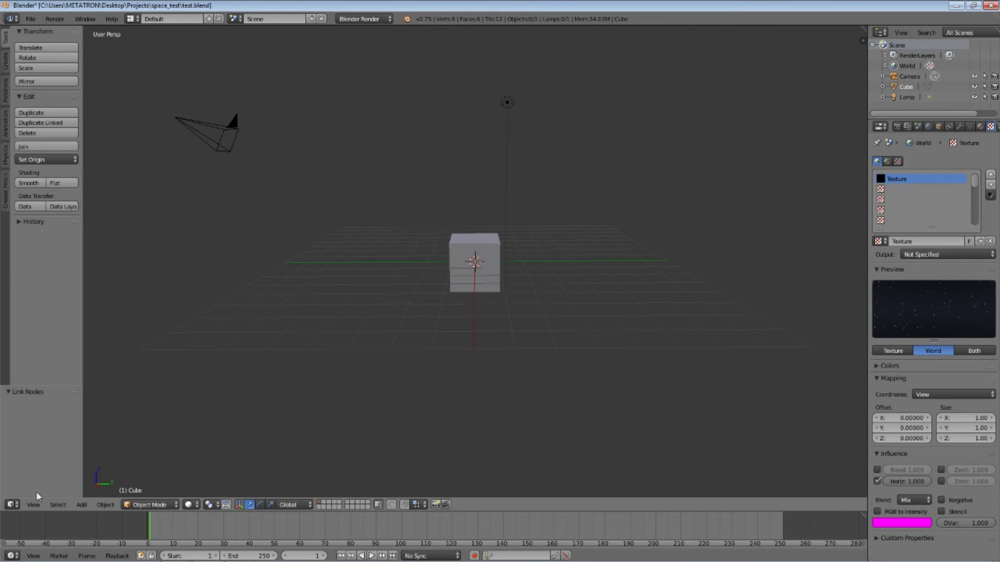
left_click(192, 505)
left_click(203, 436)
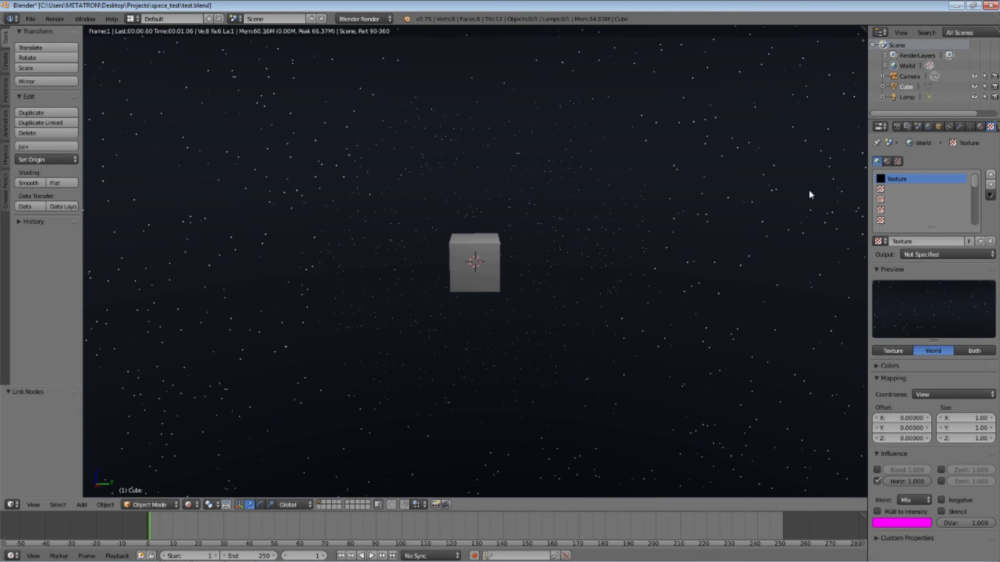
Brighten the world's horizon color to about R 0.019, G 0.027, B 0.042 and check the sky from another angle
left_click(929, 127)
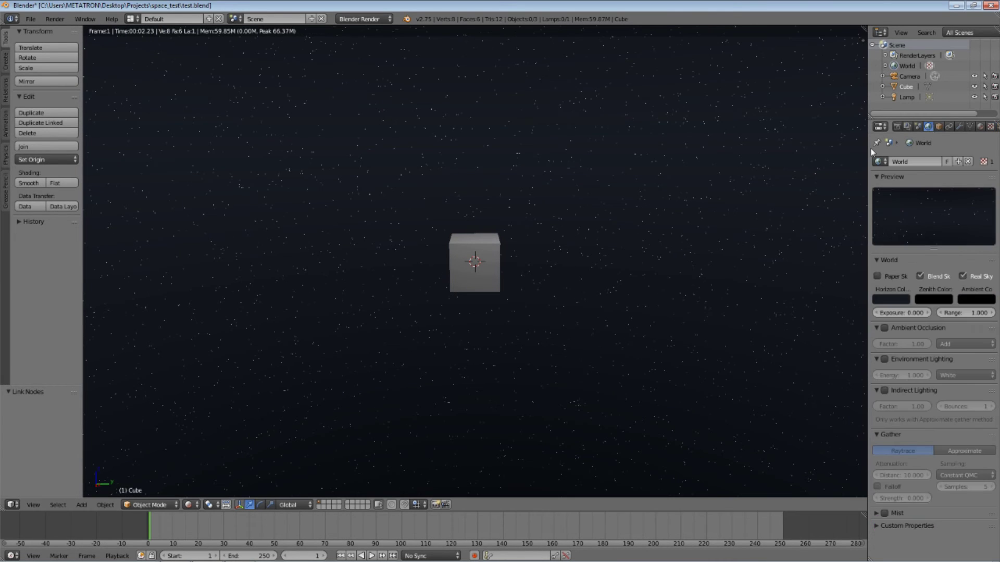
middle_click_drag(535, 222, 546, 193)
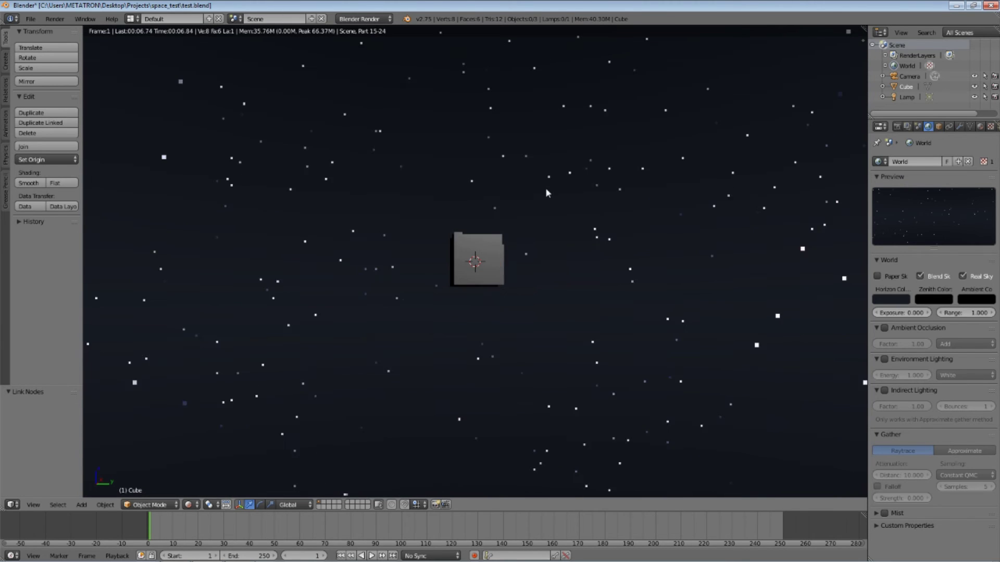
left_click(884, 300)
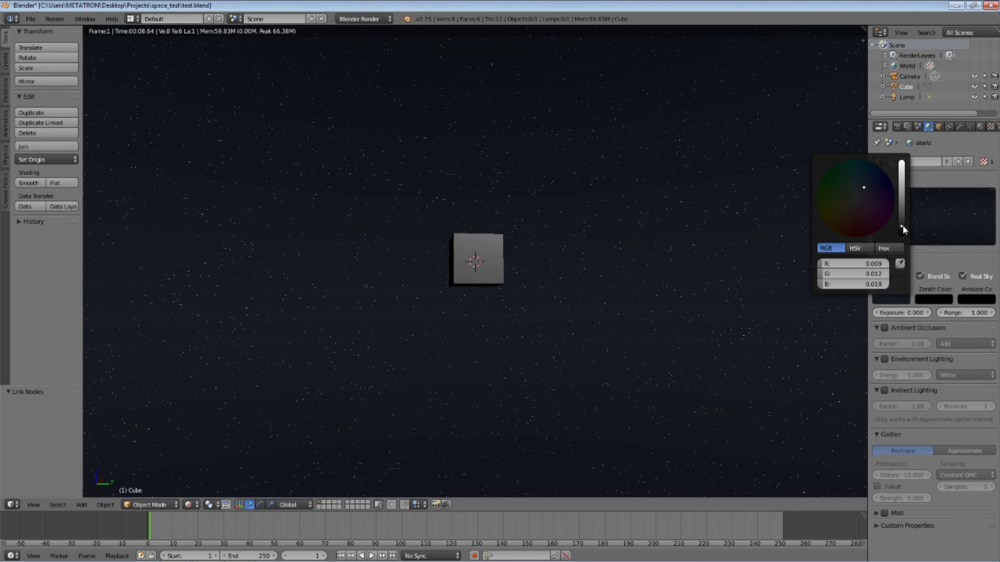
left_click_drag(902, 228, 902, 219)
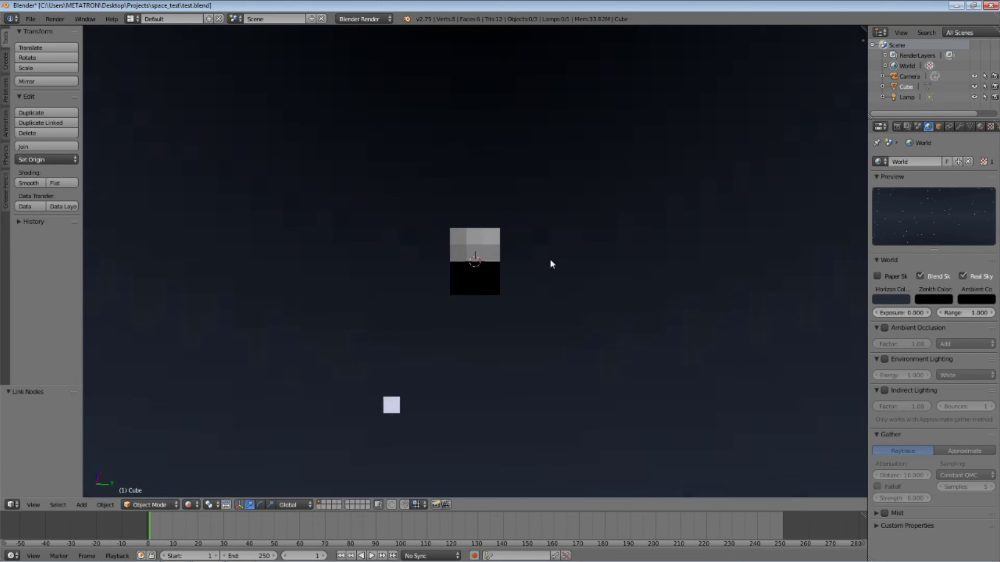
middle_click_drag(552, 264, 554, 307)
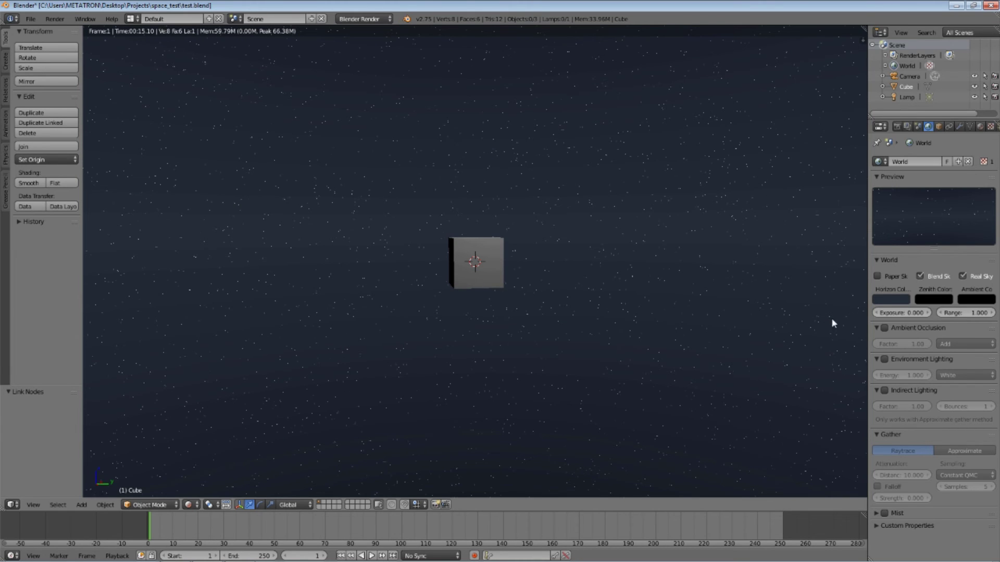
Set the green component of the world's horizon color to 0.009
left_click(891, 300)
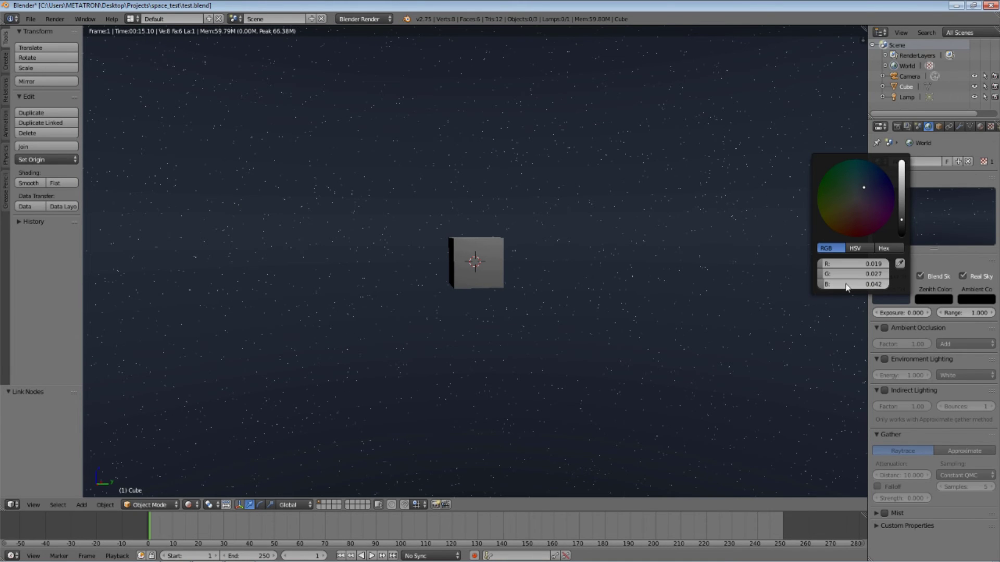
left_click(823, 274)
key("BackSpace")
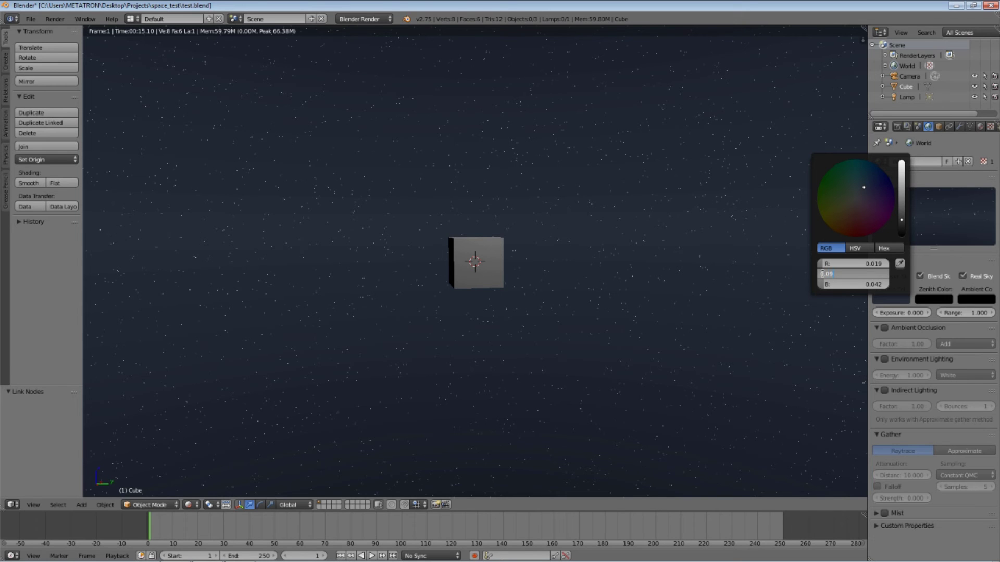
key("Return")
left_click(859, 274)
type("0.009")
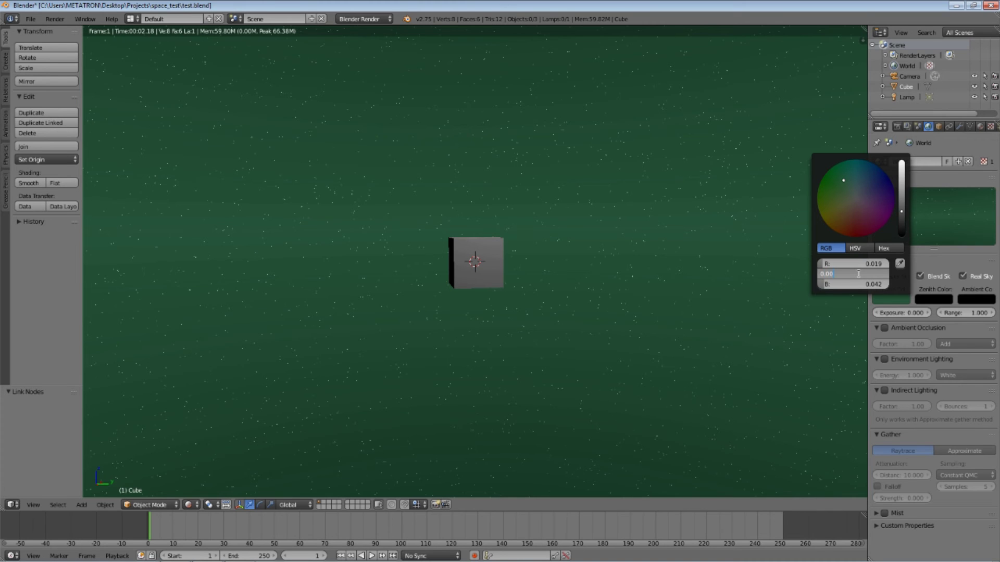
key("Return")
Set the horizon color's red component to 0.003 and its blue component to 0.018
left_click(869, 264)
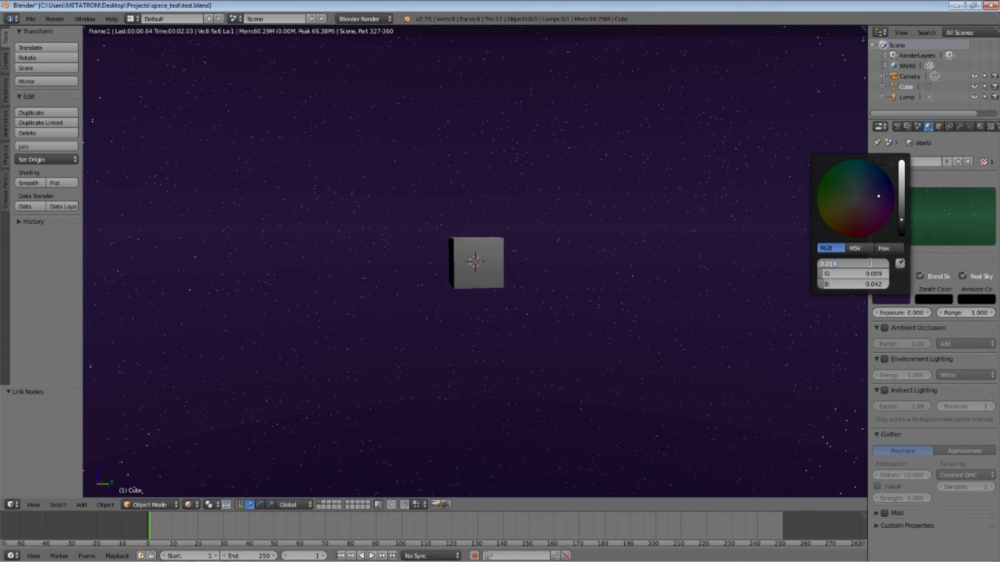
type("0.003")
key("Return")
left_click(863, 284)
type("0.")
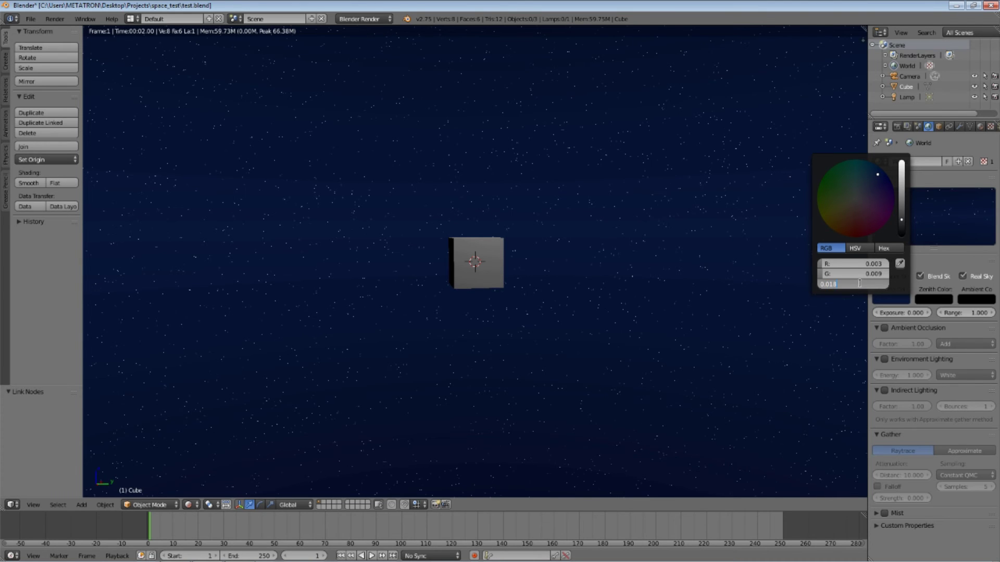
type("018")
key("Return")
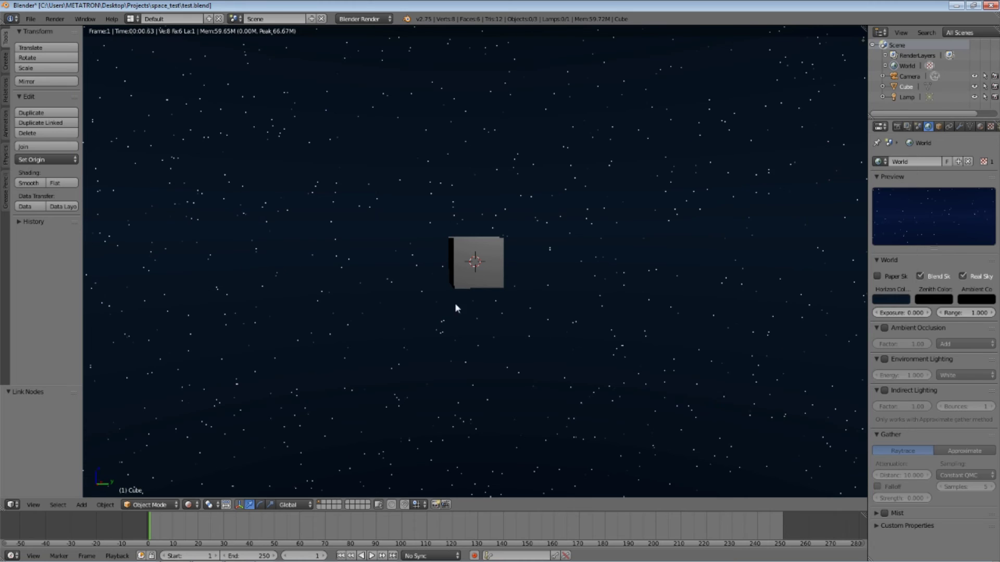
Raise the blue component of the world's horizon color to 0.03
left_click(896, 301)
left_click(875, 285)
type("0")
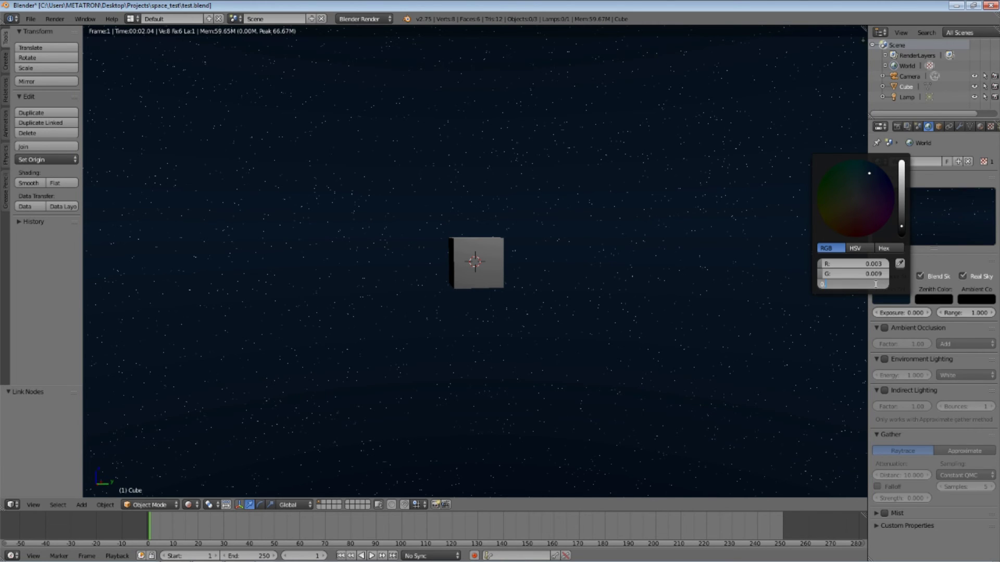
type(".03")
key("Return")
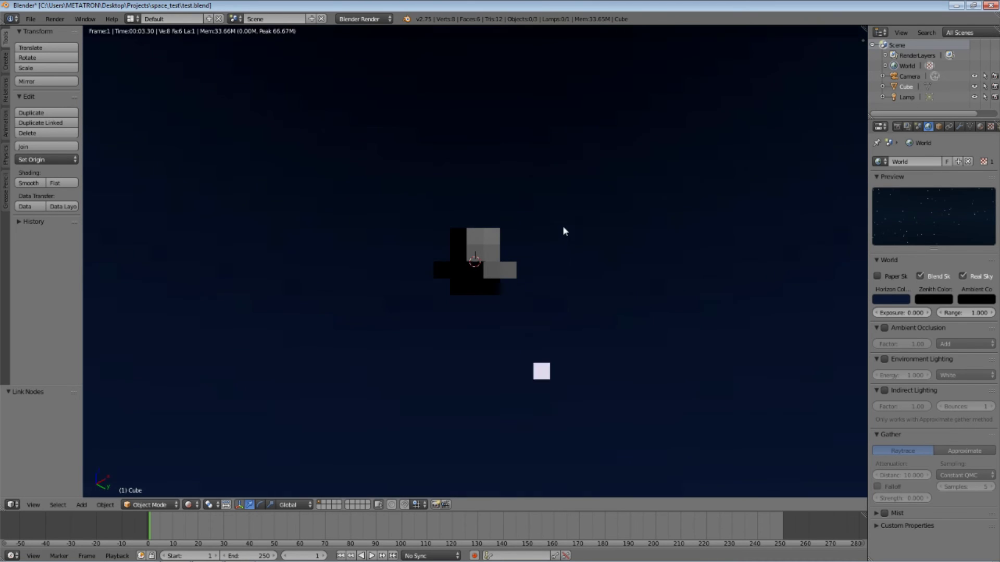
Shift the world's horizon color to a dark red of about R 0.030 and check the sky from the front
left_click(909, 301)
left_click_drag(849, 222, 854, 239)
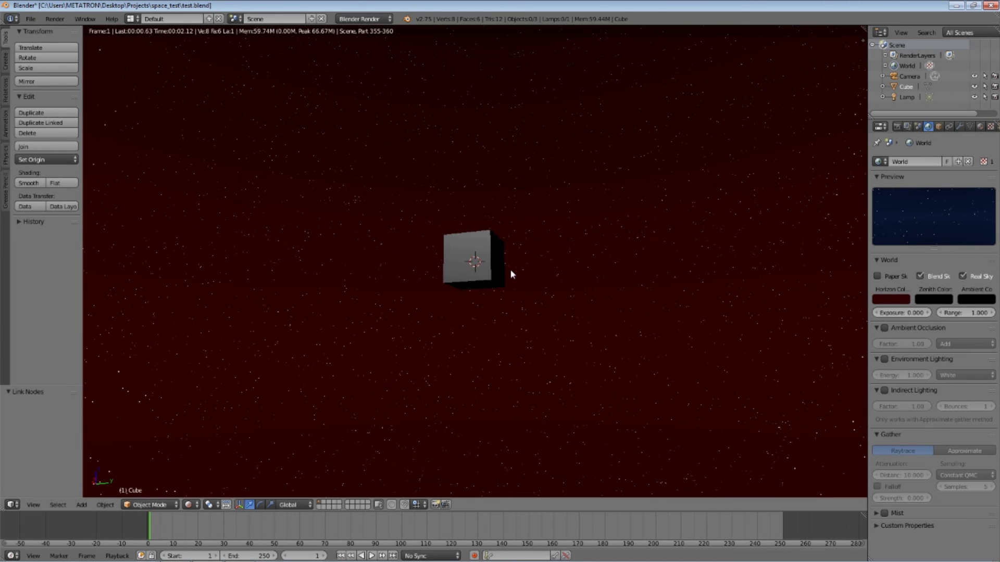
key("KP_1")
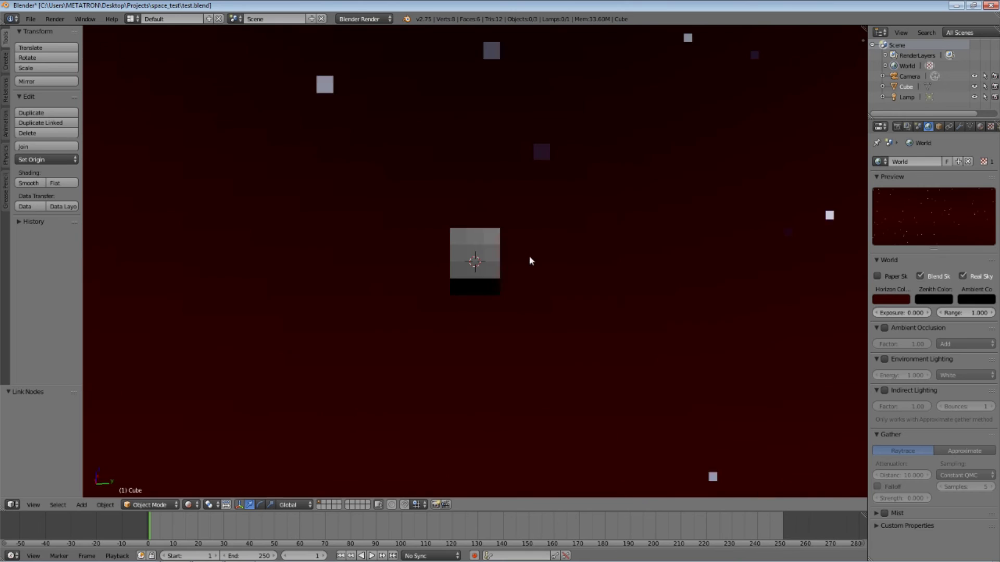
Set the horizon color's blue component to 0.018 and its green component to 0.09
left_click(898, 300)
left_click(875, 285)
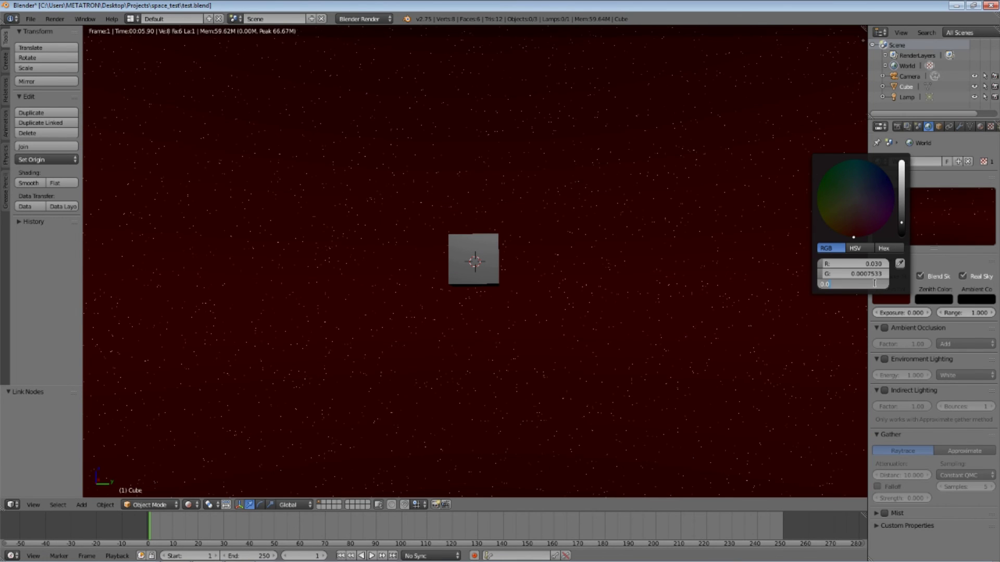
type("0.018")
key("Return")
left_click(870, 274)
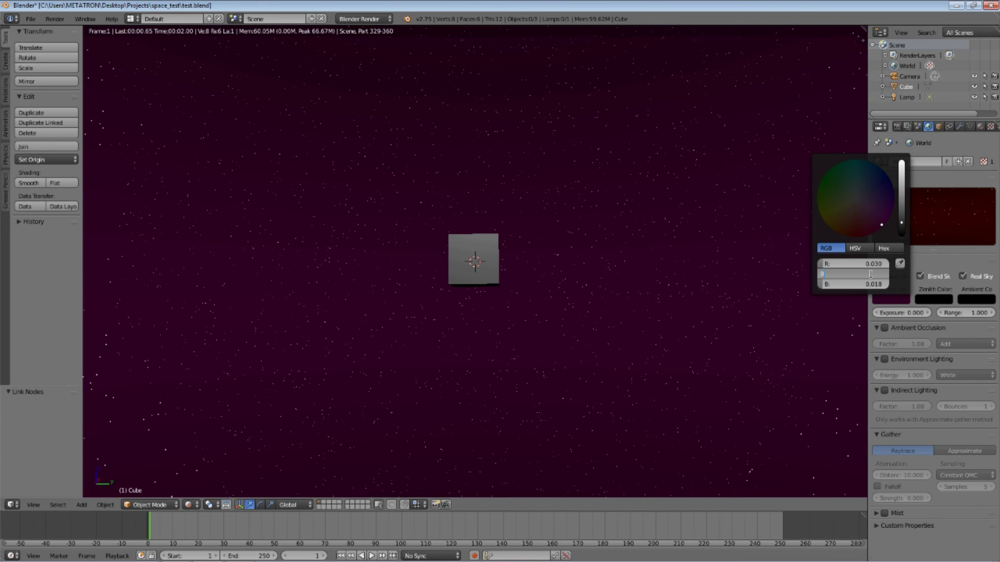
key("Return")
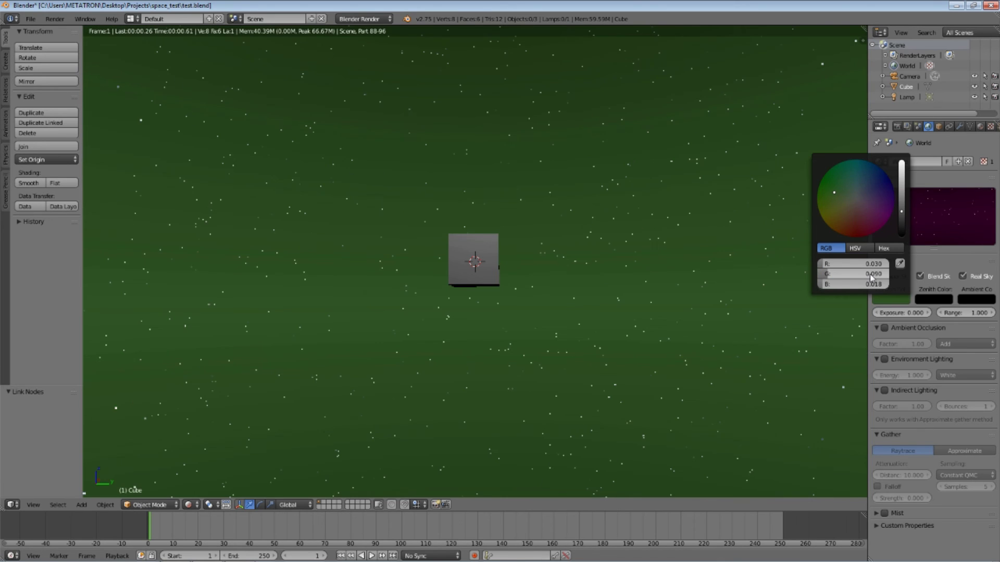
Darken the horizon color by setting its red component to 0.006 and its green component to 0.01
left_click(870, 264)
type("0.06")
key("Return")
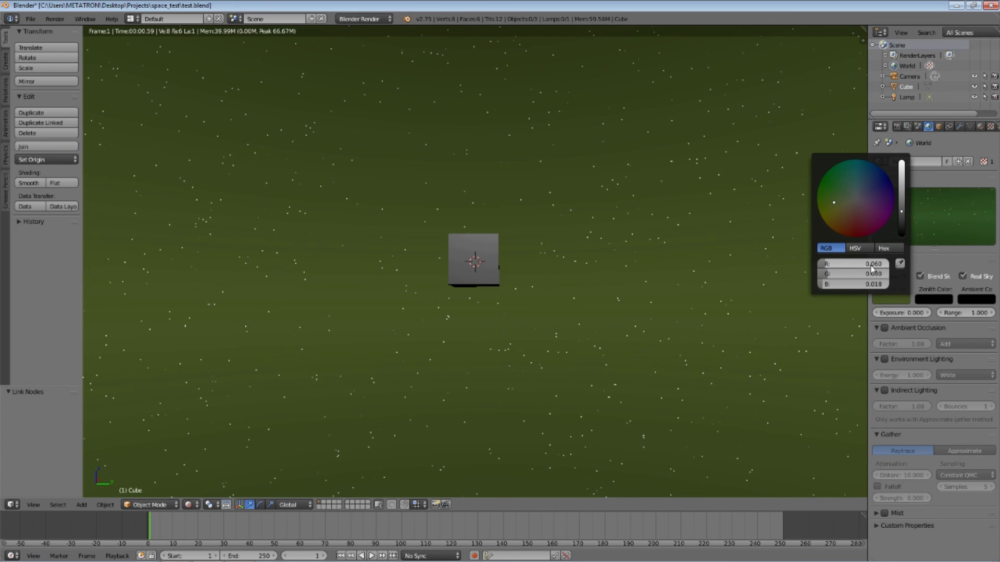
left_click(873, 267)
type("0.006")
key("Return")
left_click(857, 273)
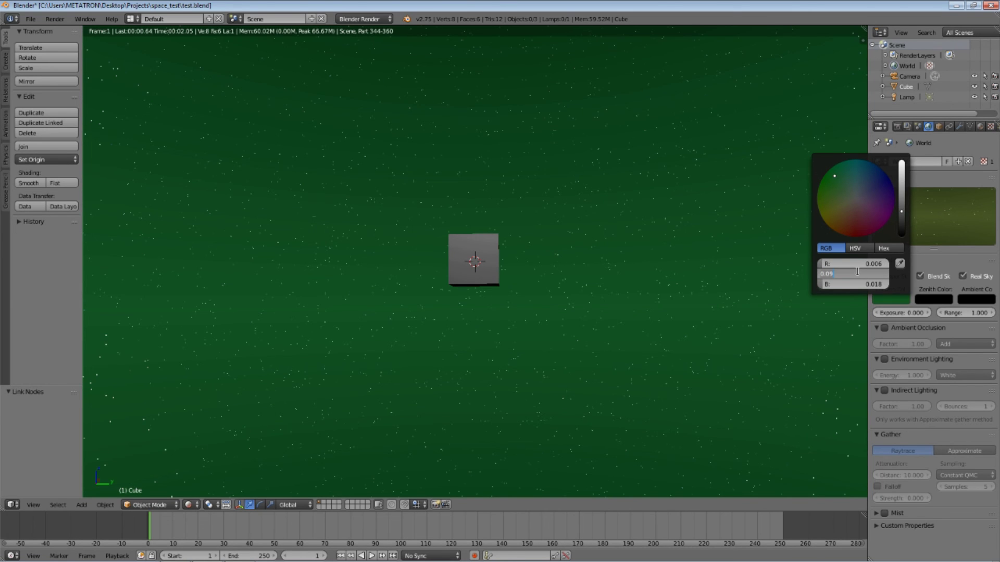
type("0.01")
key("Return")
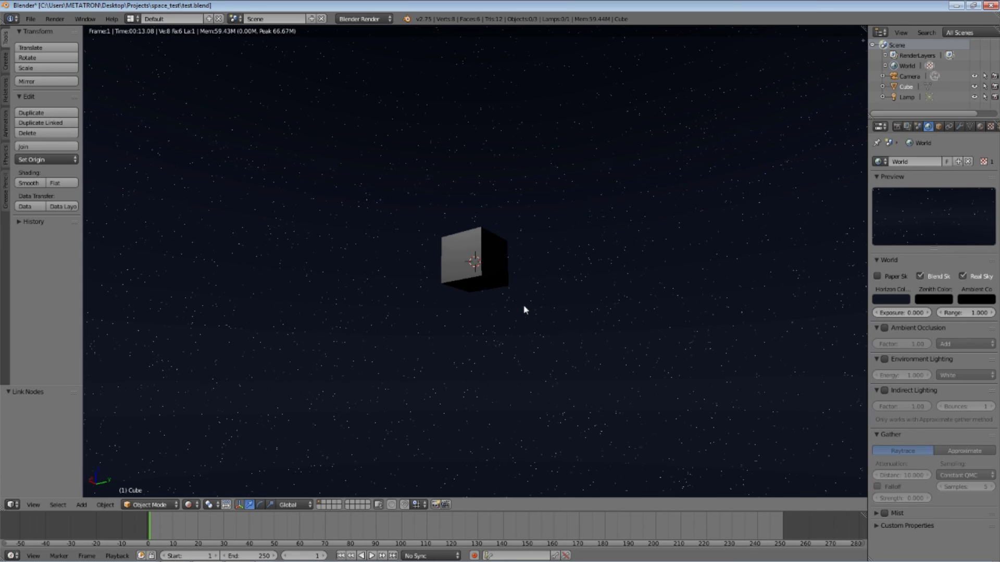
Align the camera to the current view and adjust its framing of the cube with fly navigation
key("ctrl+alt+KP_0")
key("shift+f")
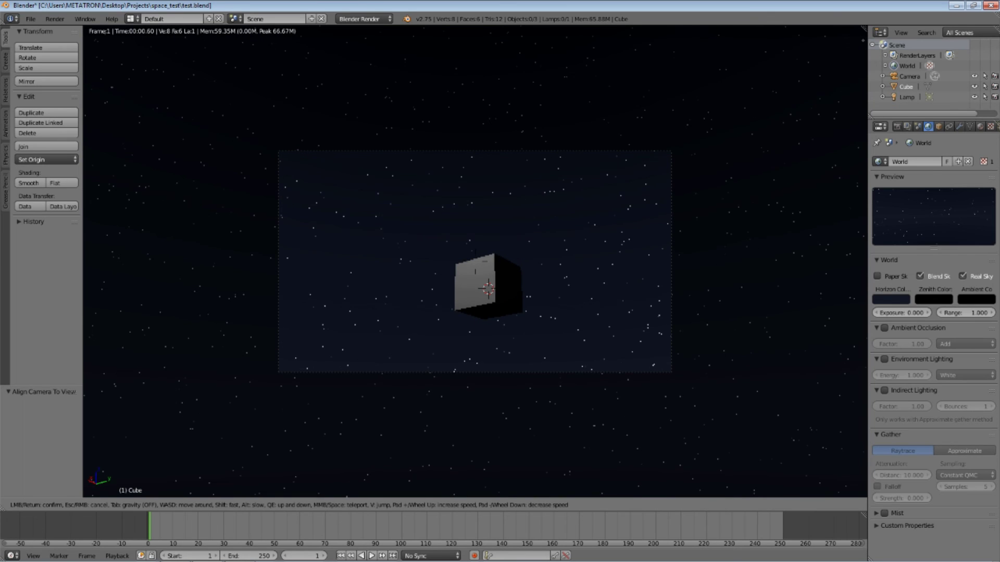
key("Return")
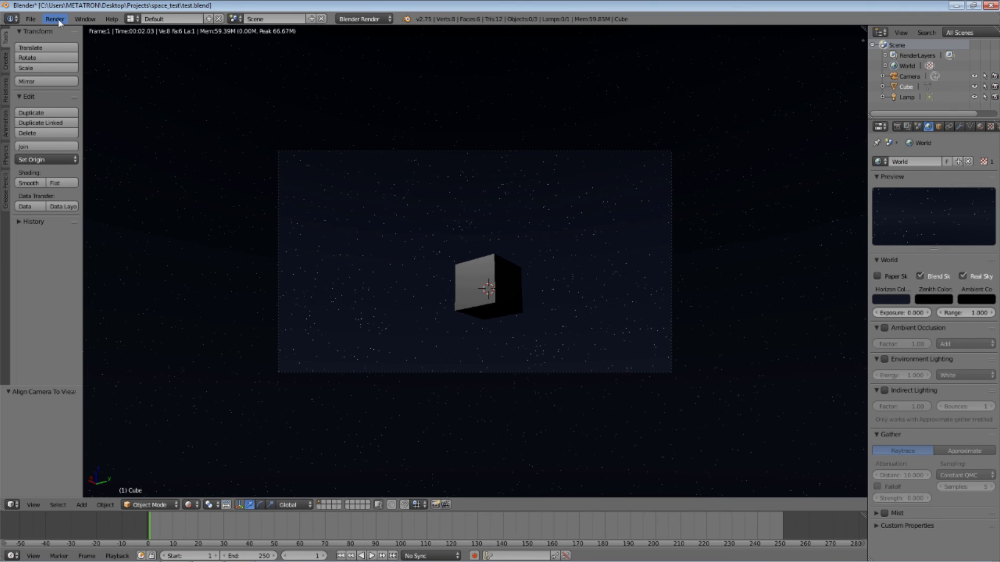
Render a still image from the camera and inspect the stars around the cube up close
left_click(55, 19)
left_click(68, 40)
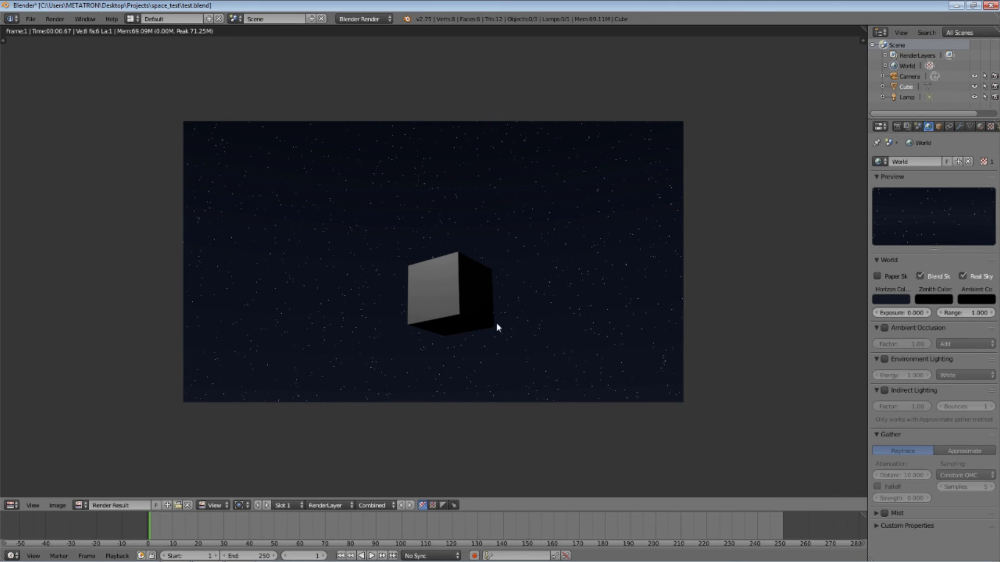
scroll(482, 319, "up", 2)
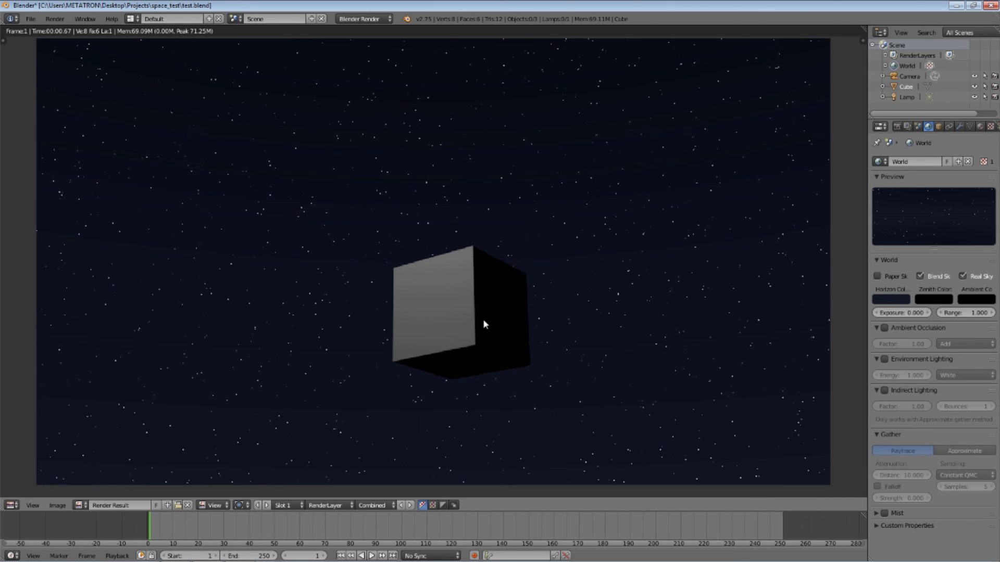
scroll(483, 318, "down", 1)
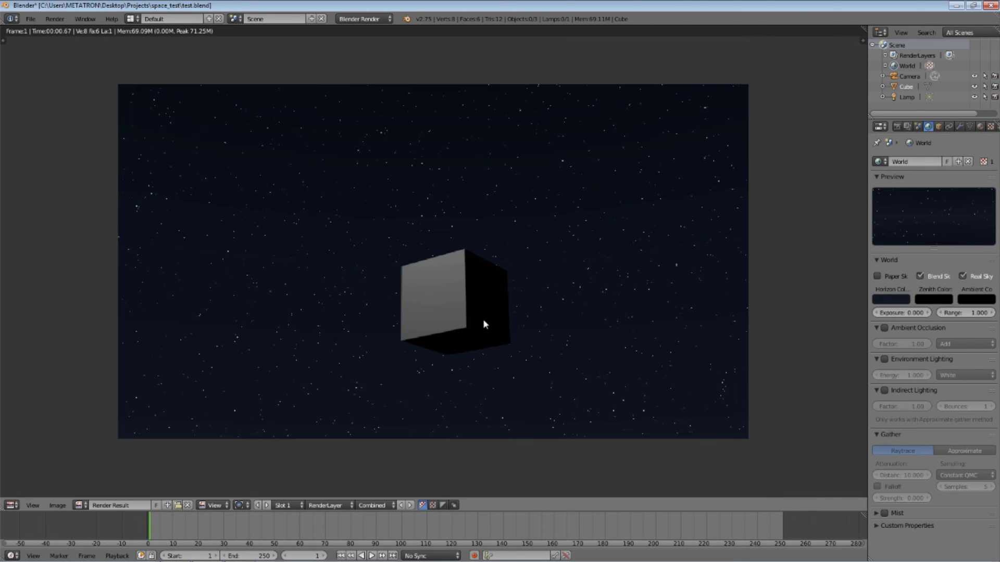
Return the render area to a 3D View, leave the camera view and inspect the starry sky from other angles
left_click(11, 506)
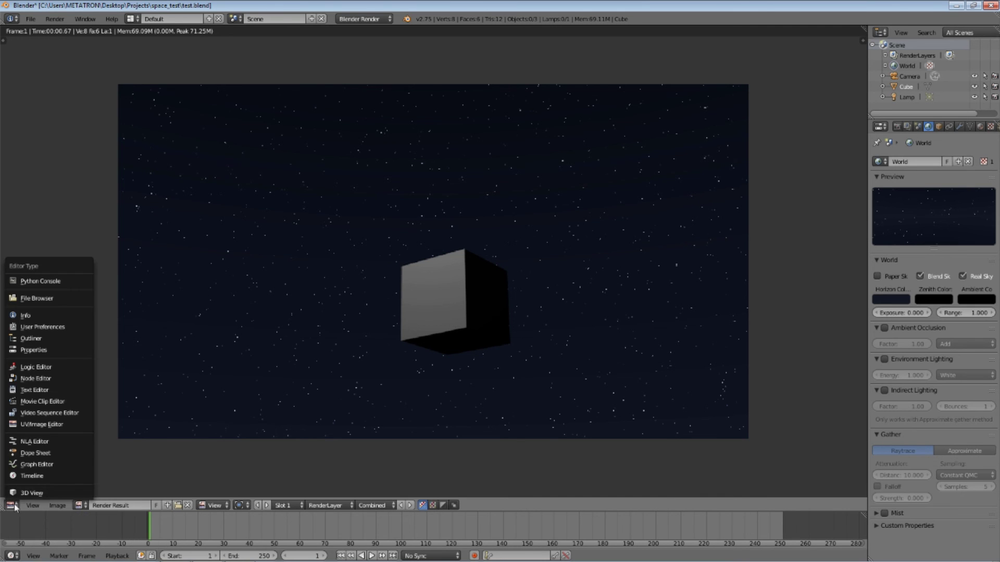
left_click(31, 550)
key("KP_0")
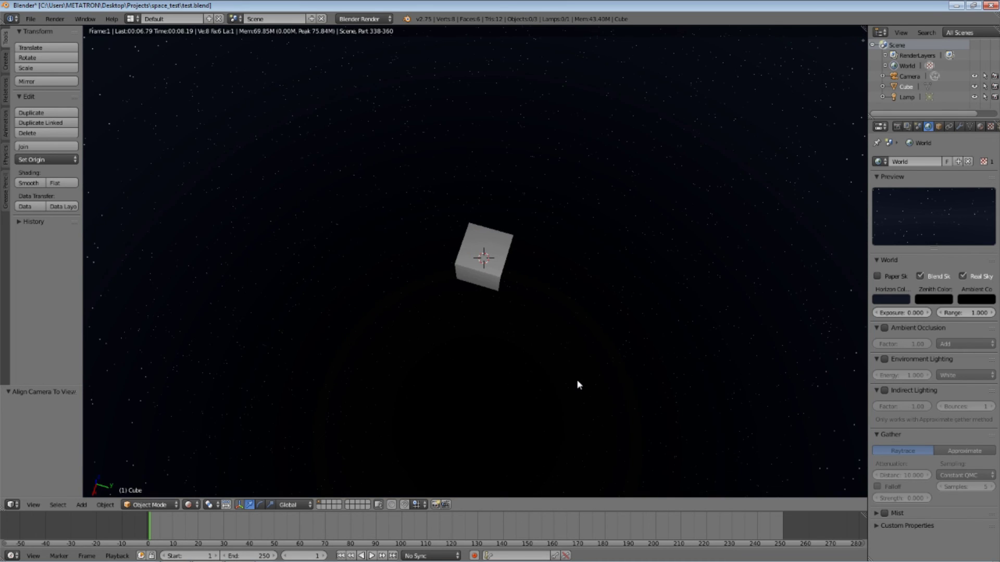
middle_click_drag(576, 380, 553, 336)
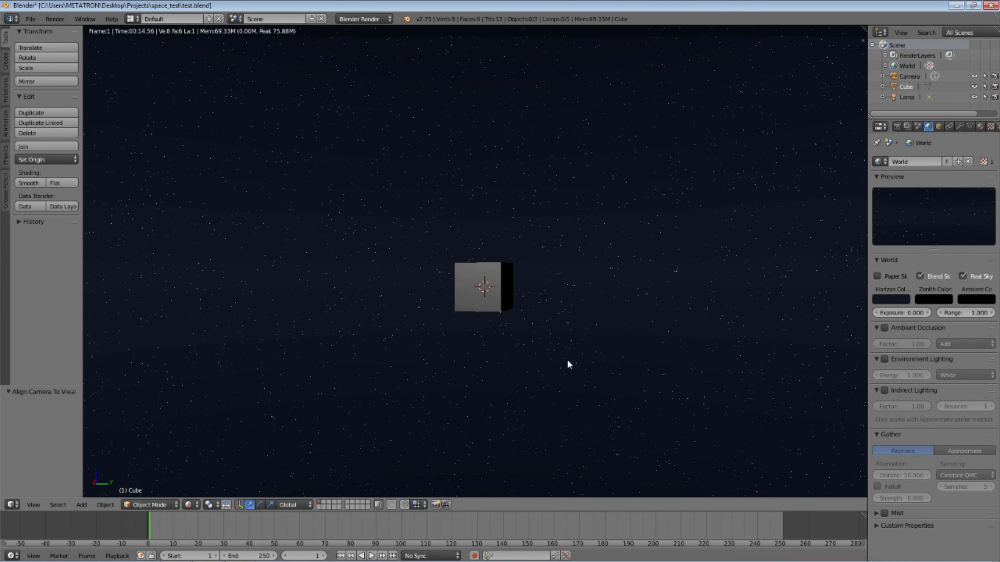
Turn the viewport area into a Node Editor and box-select all nodes of the world's star texture
left_click(12, 504)
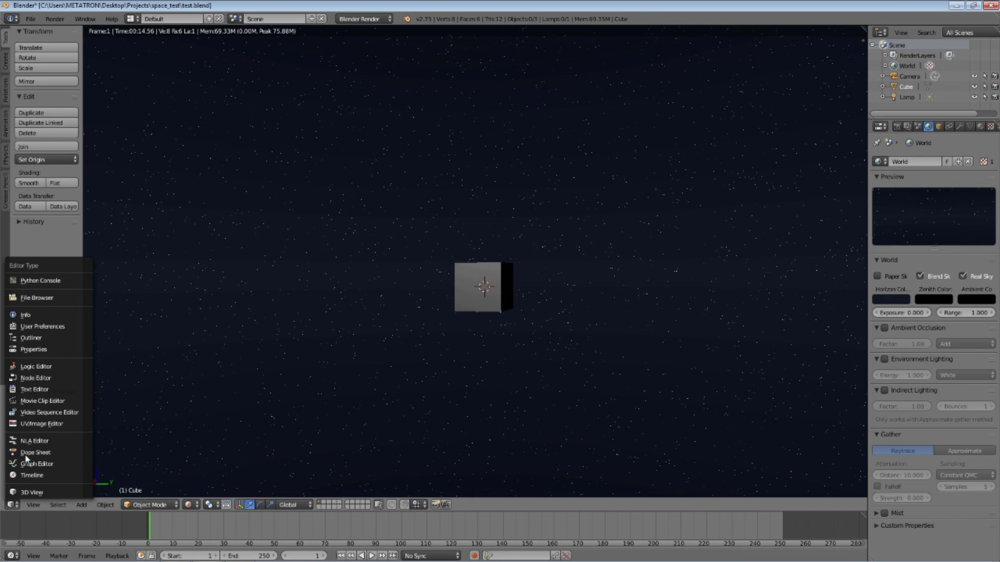
left_click(31, 378)
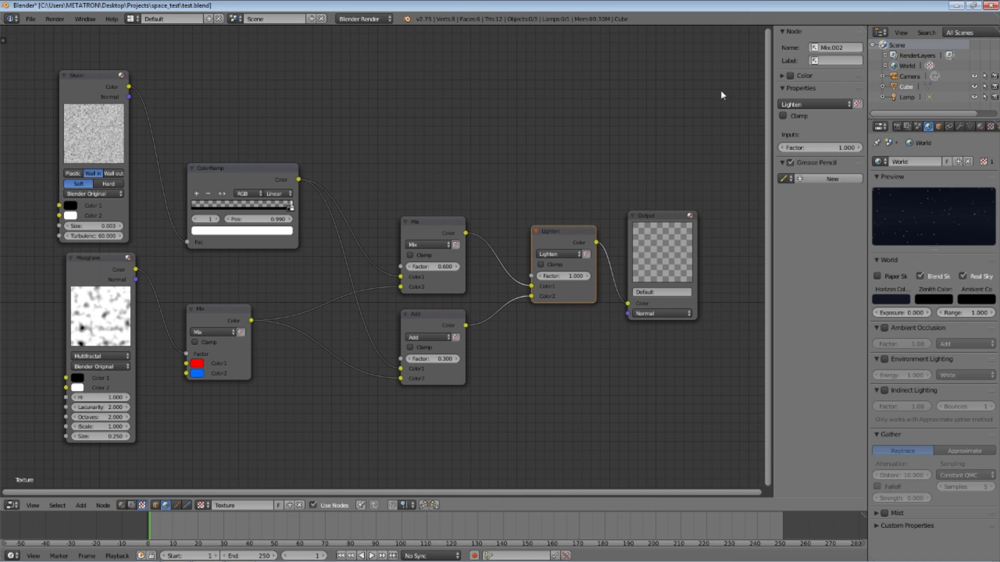
key("b")
left_click_drag(741, 39, 39, 458)
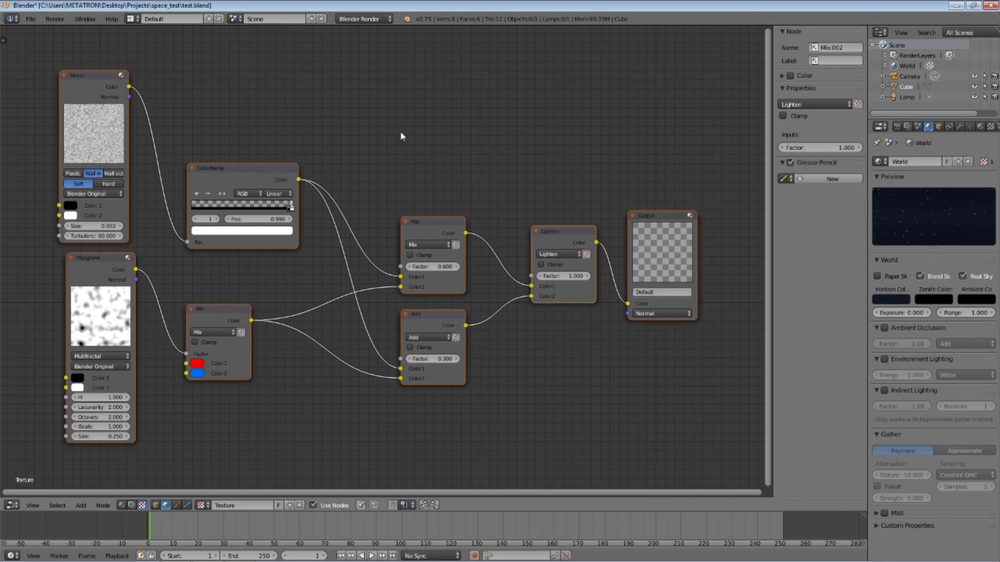